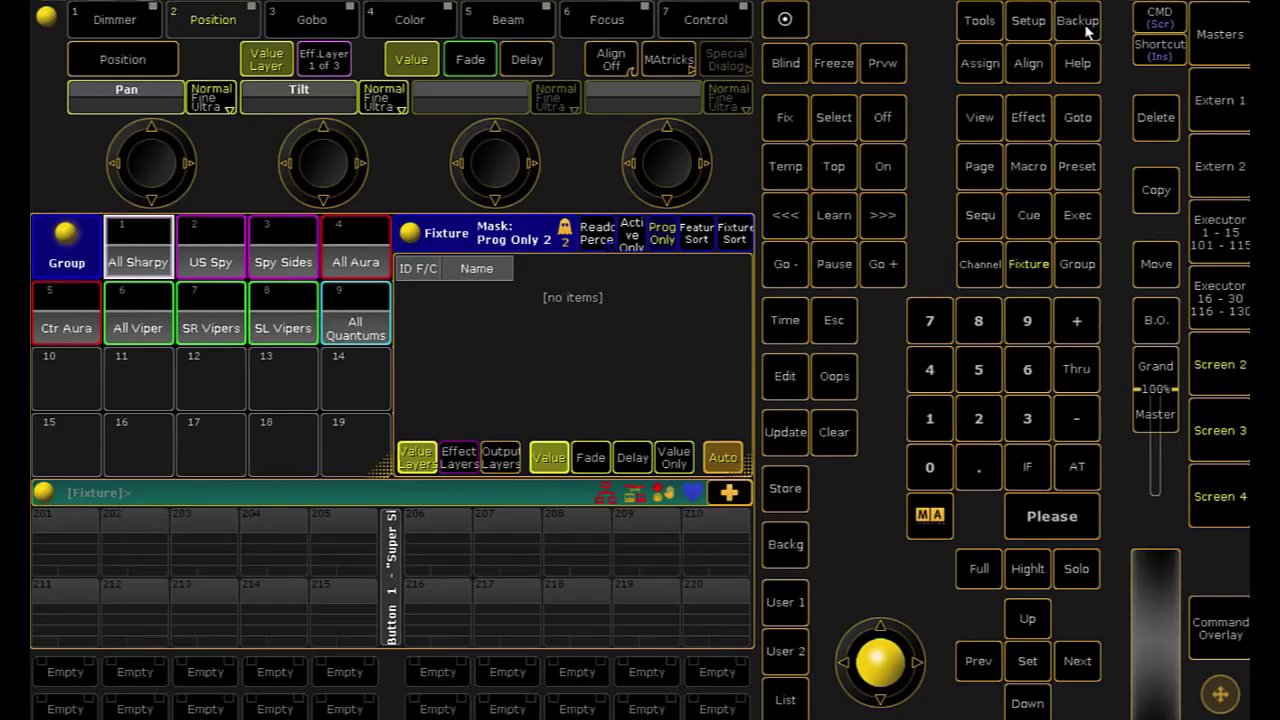
Save the current show under the new file name consoletrainer2018jan7 and close the backup window
click(1087, 31)
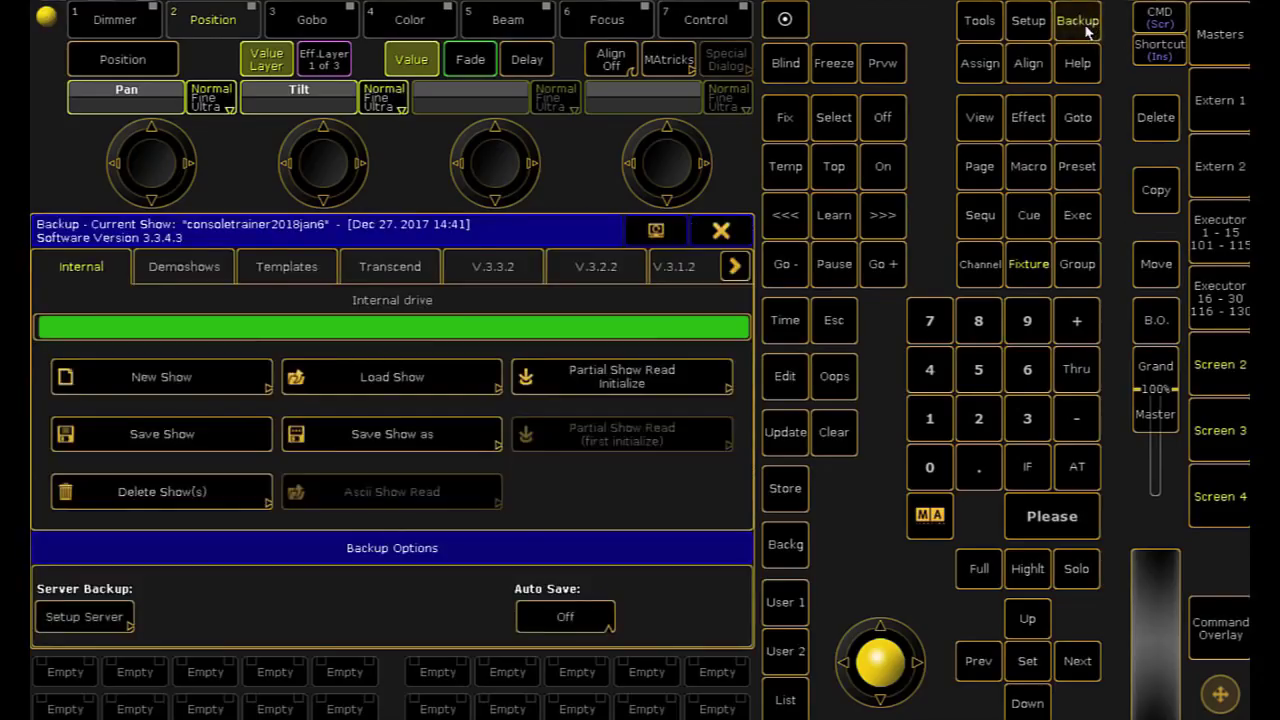
click(424, 447)
click(424, 450)
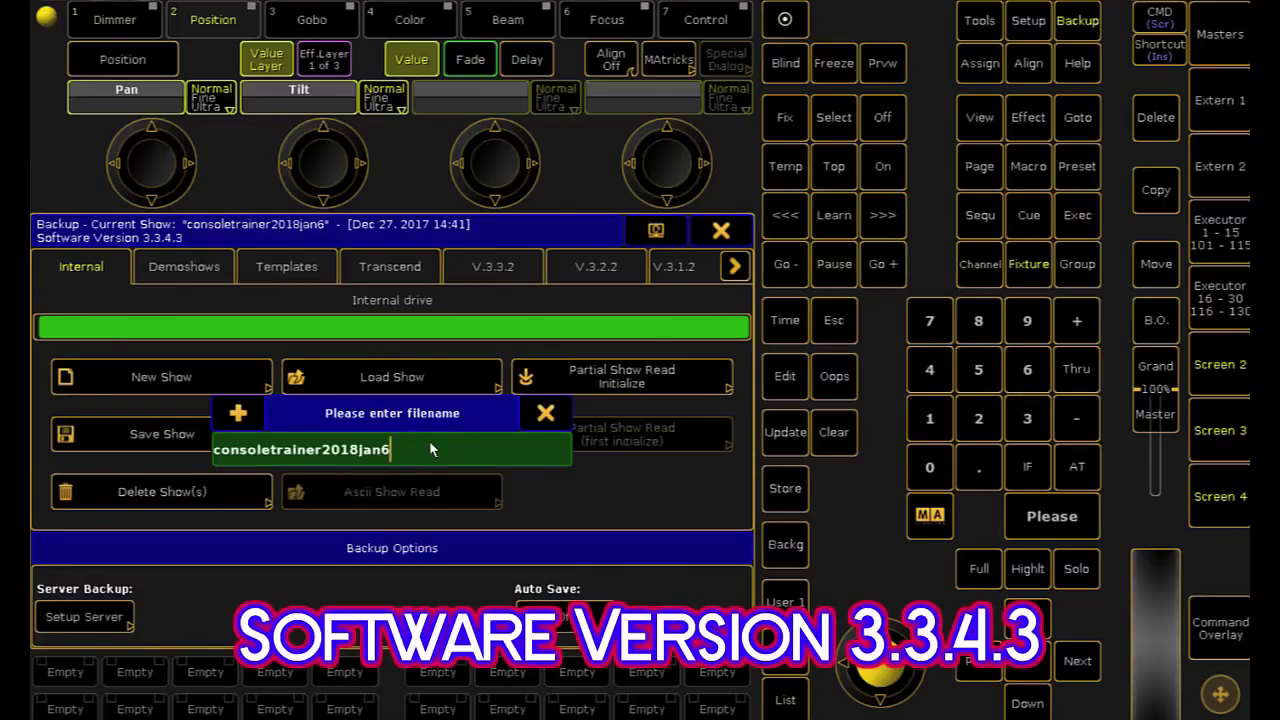
key(BackSpace)
text(7)
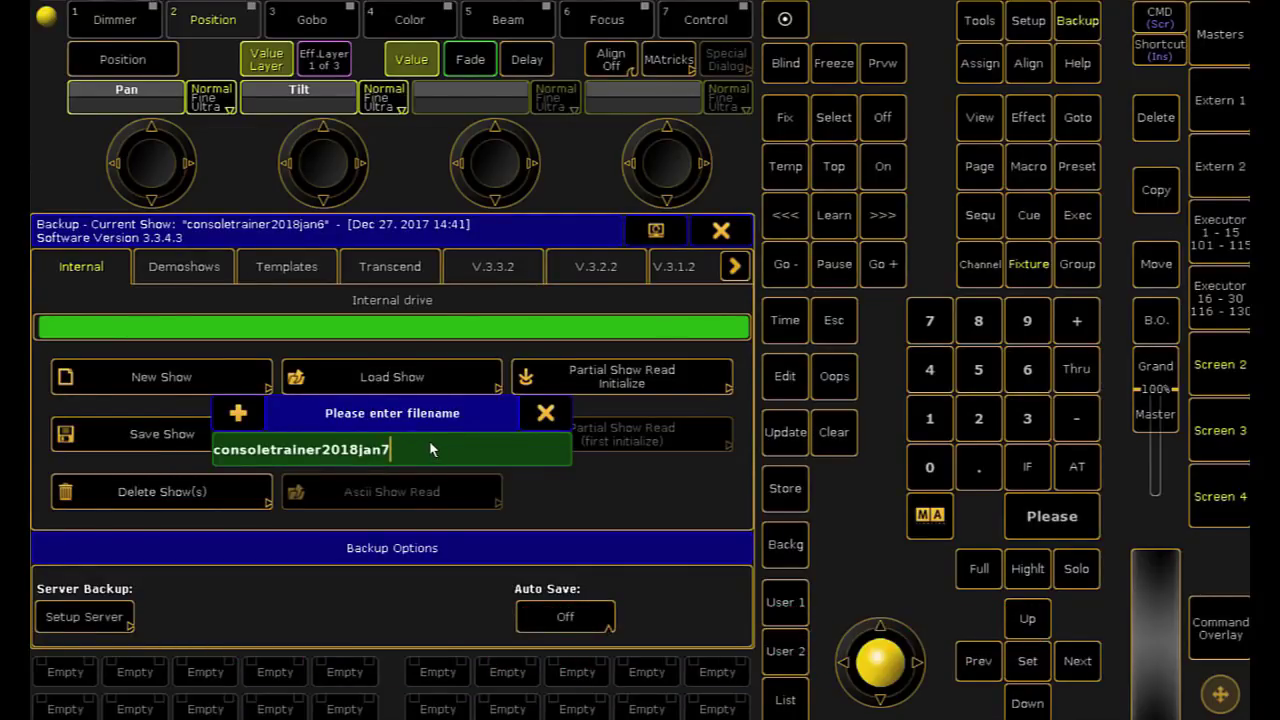
key(Return)
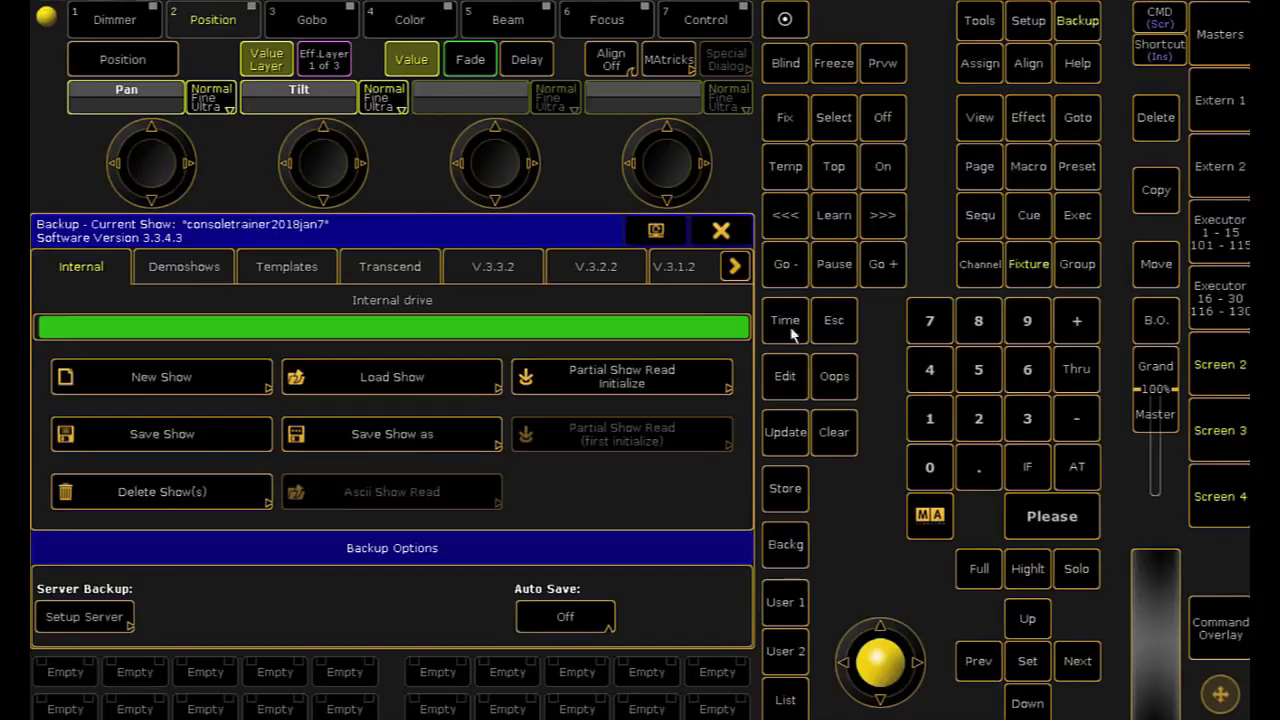
click(716, 234)
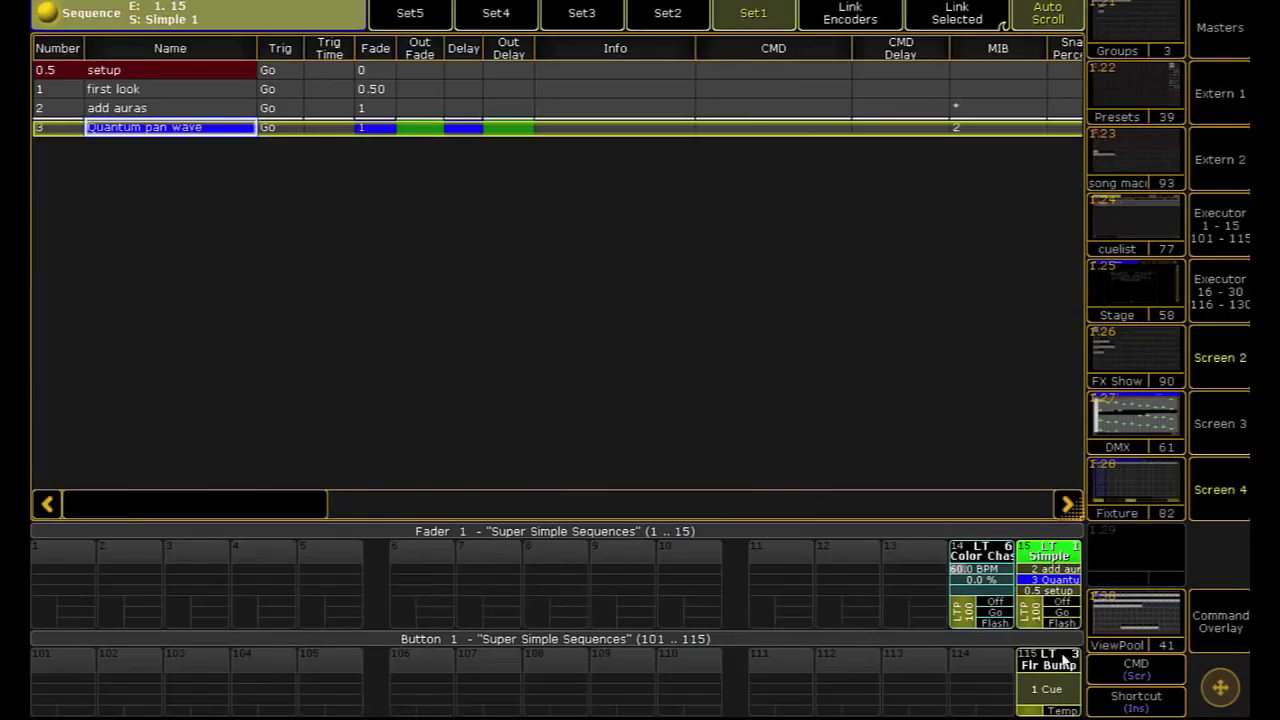
Assign the Go function to the Flr Bump executor 115 button in place of Temp
click(1060, 662)
click(99, 362)
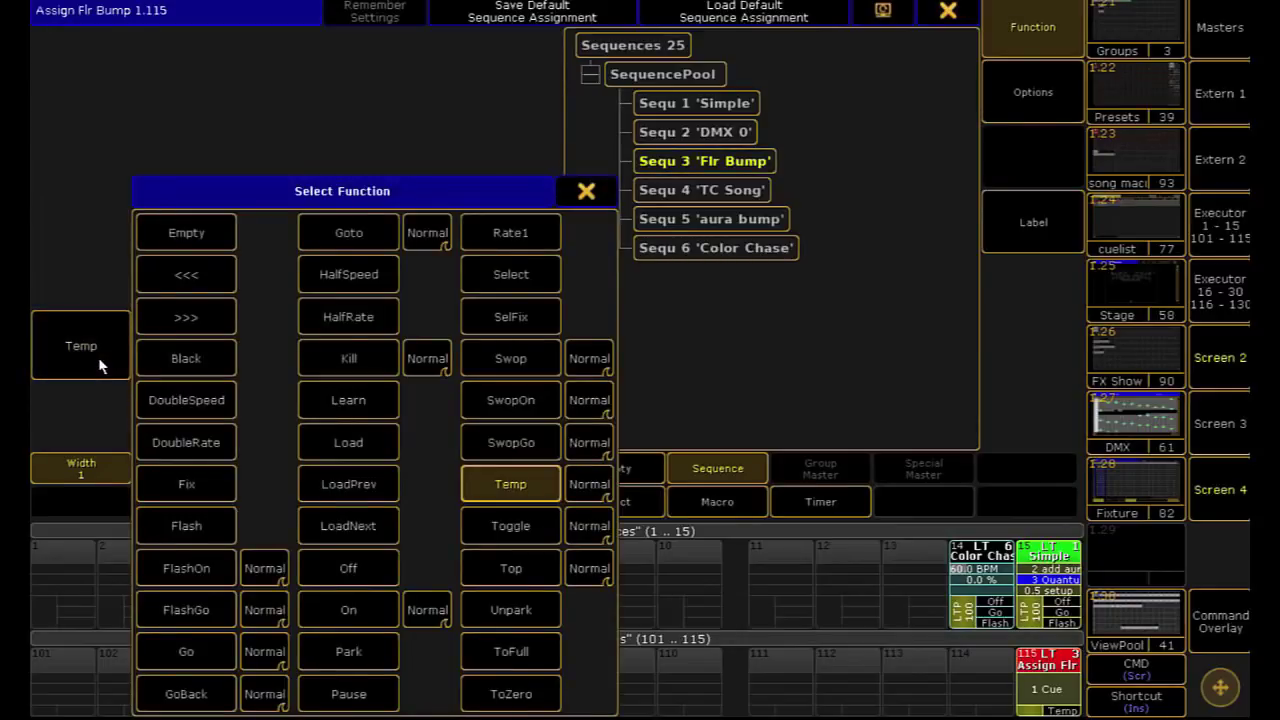
click(213, 650)
click(966, 16)
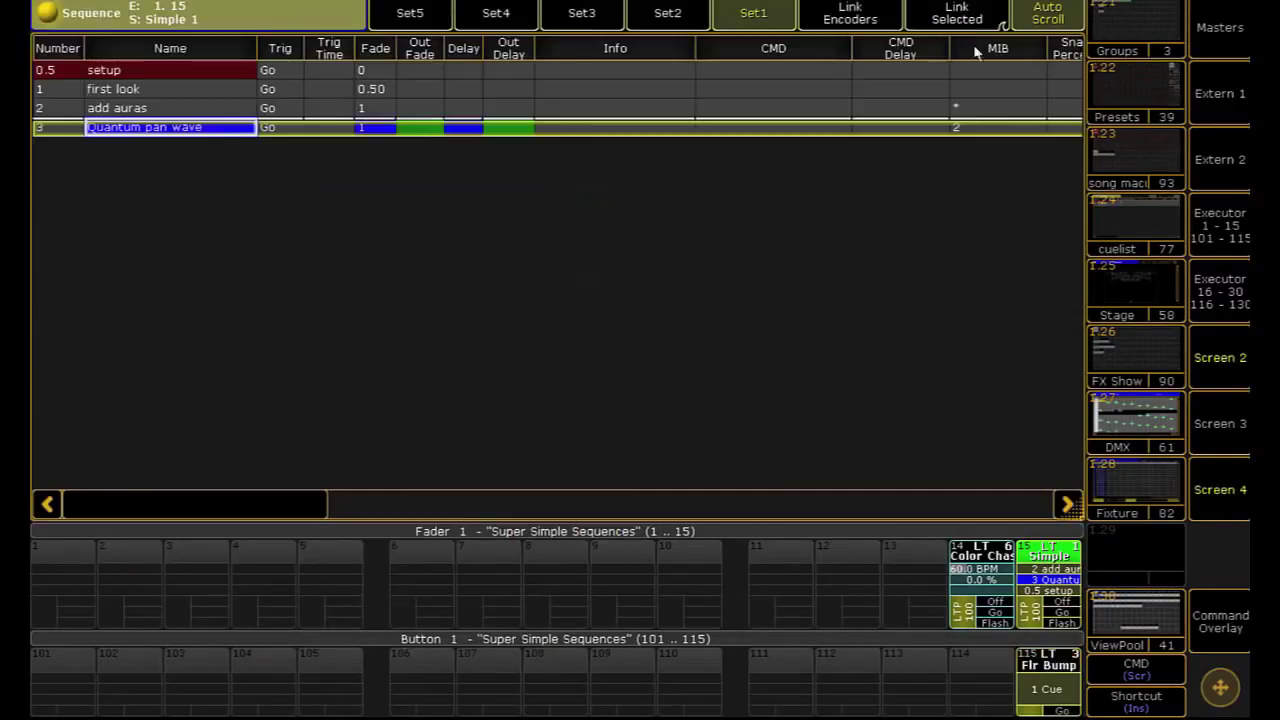
Run the cue on the Flr Bump executor 115 and make it the selected executor
click(1064, 712)
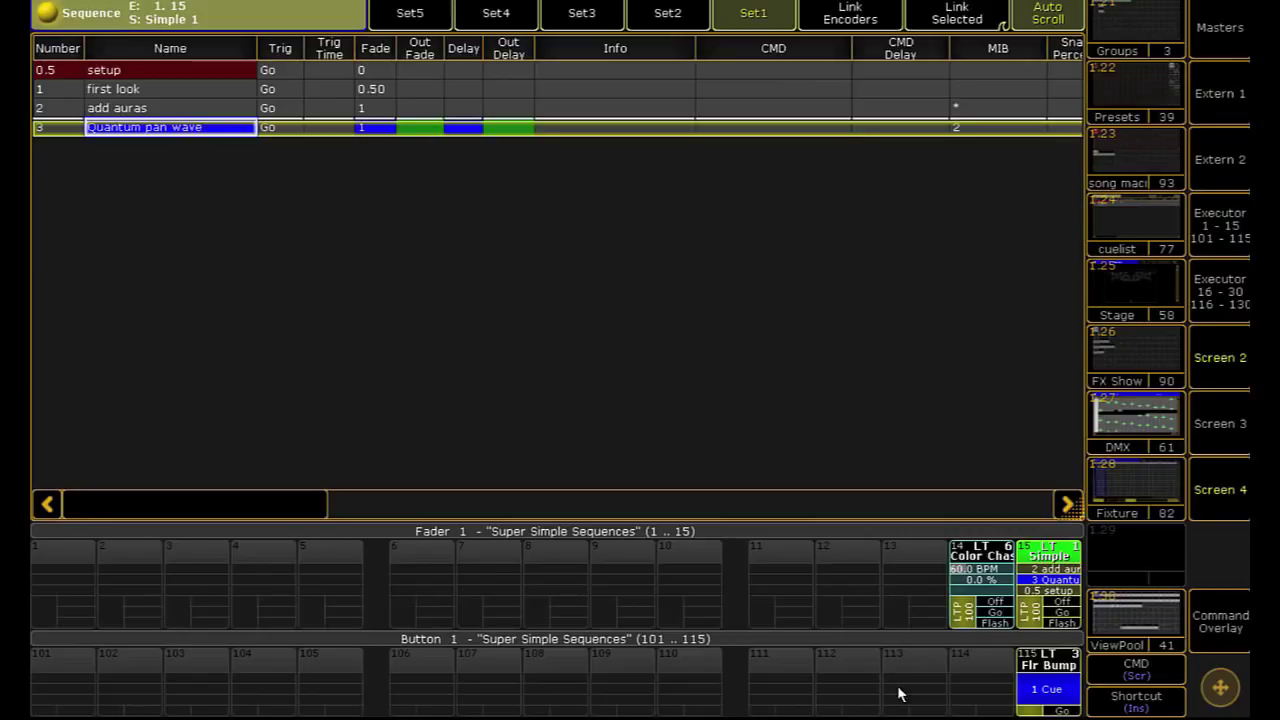
click(1218, 622)
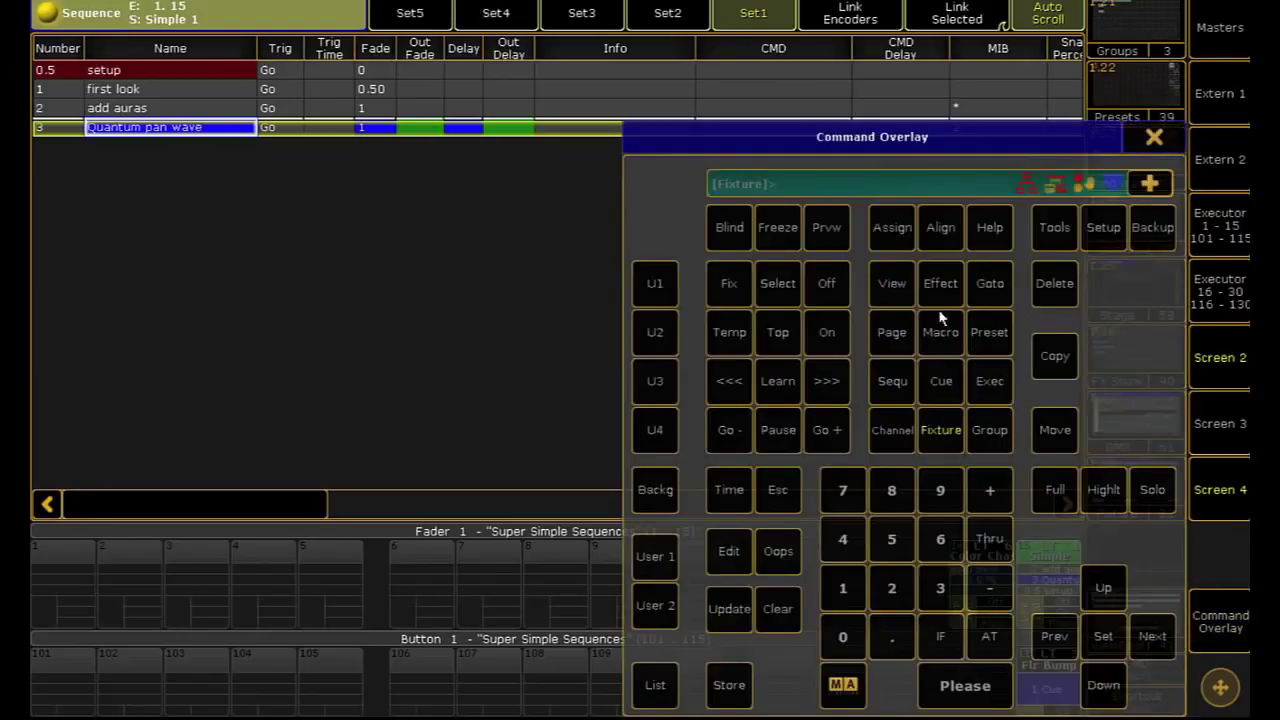
click(778, 283)
click(1155, 136)
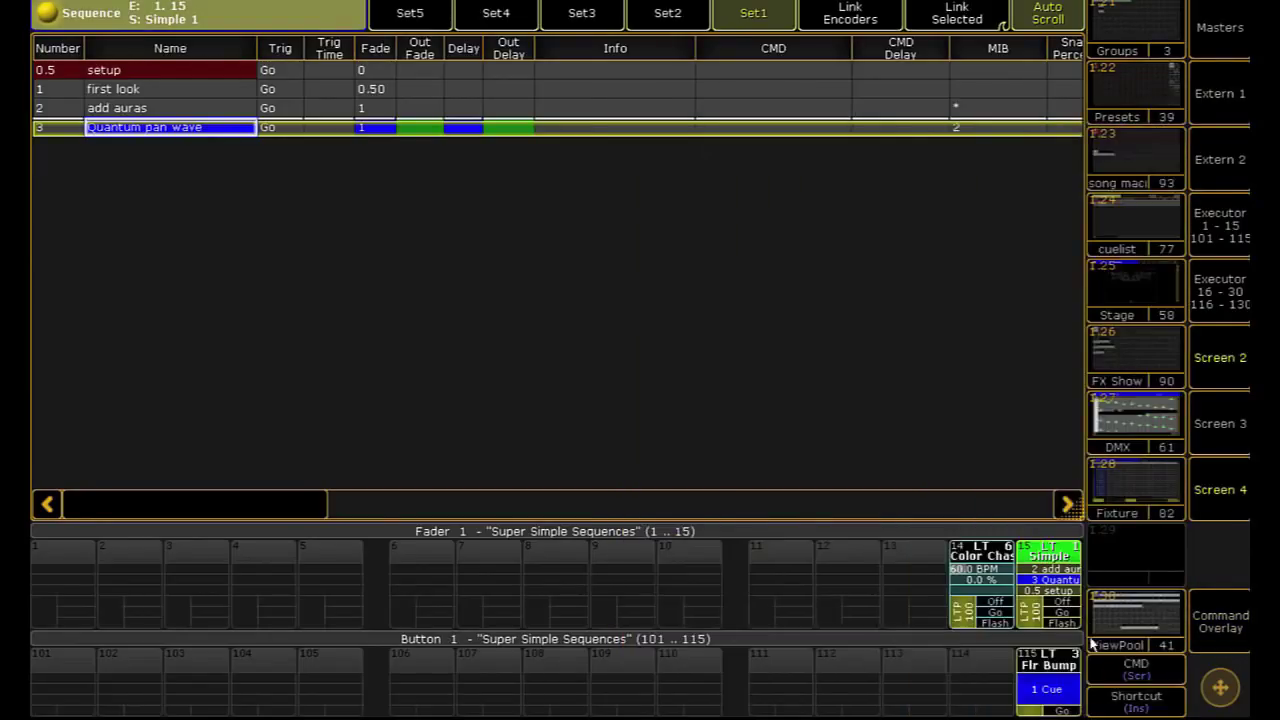
click(1068, 672)
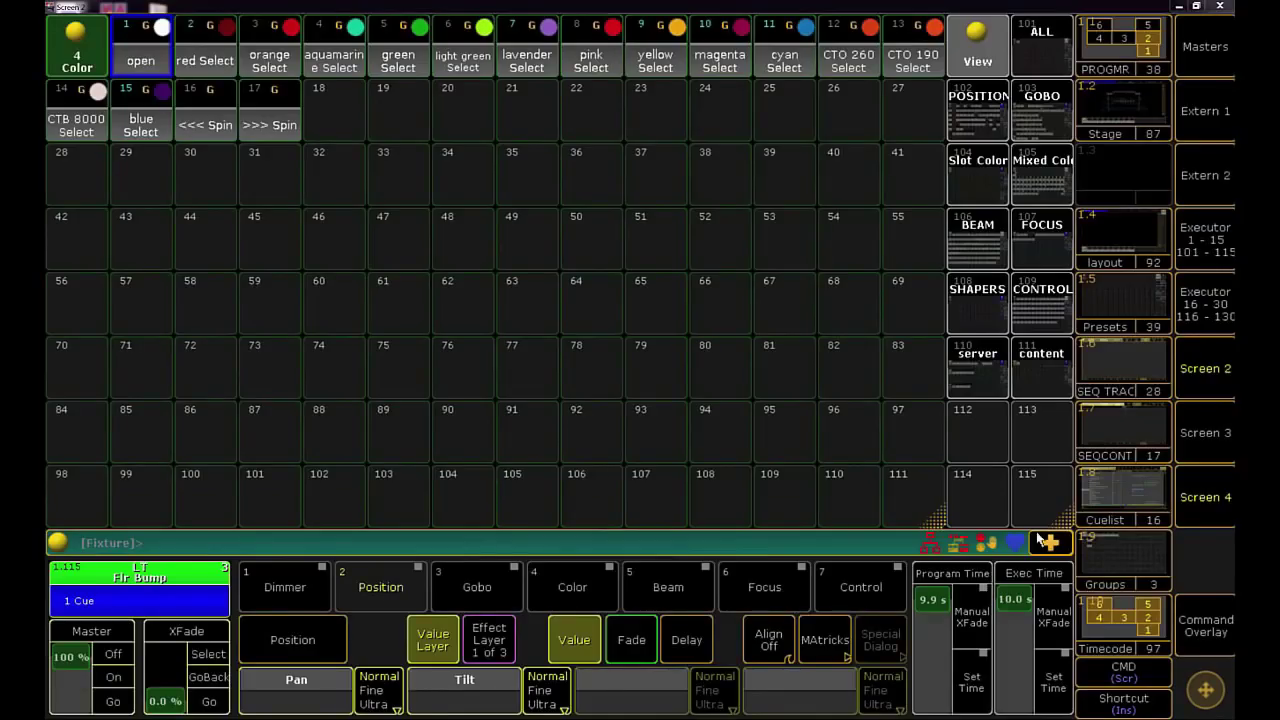
Select the All Quantums group from the group pool and recall the PROGMR view
click(1149, 564)
click(676, 60)
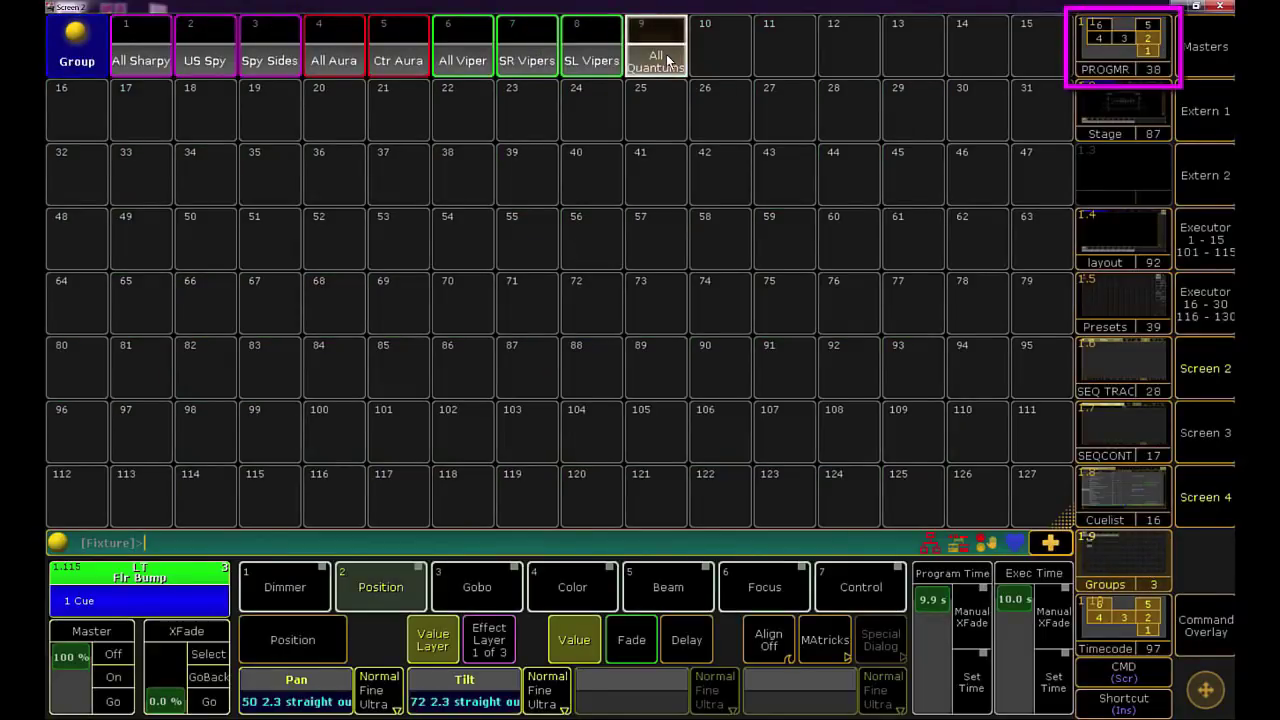
click(1112, 65)
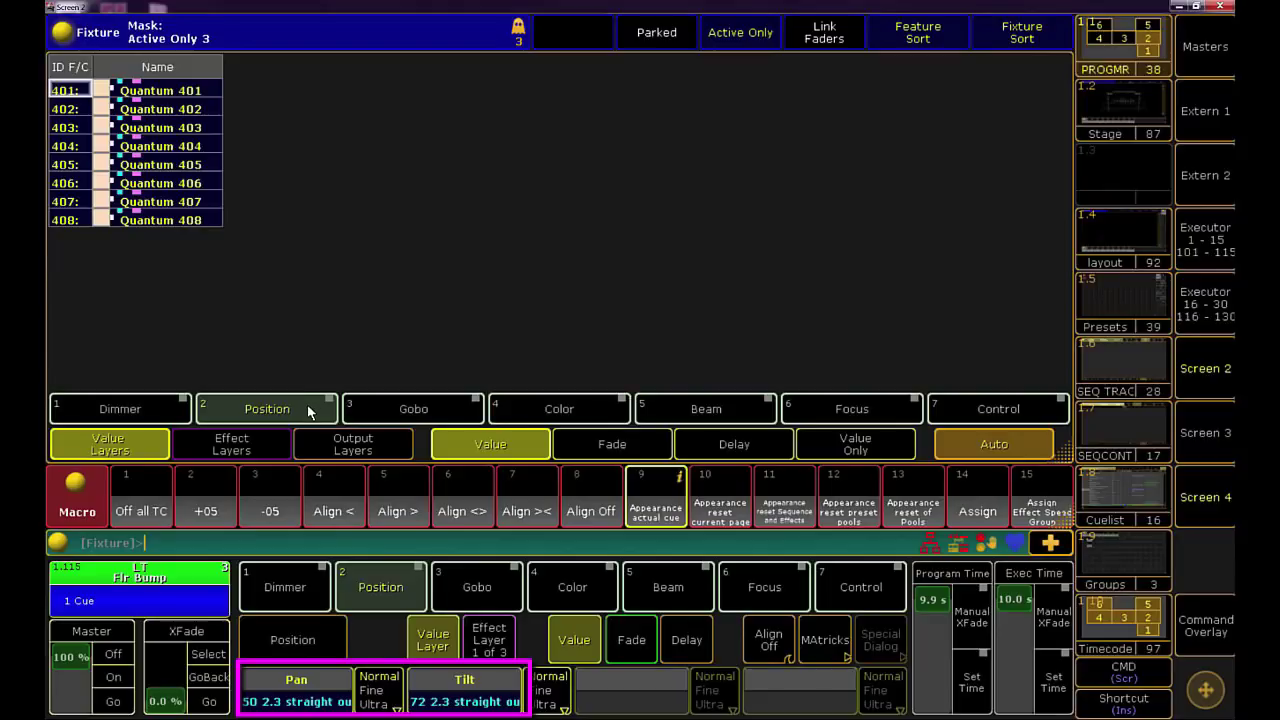
Release the Pan and Tilt values of the selected Quantum fixtures in the programmer
click(320, 702)
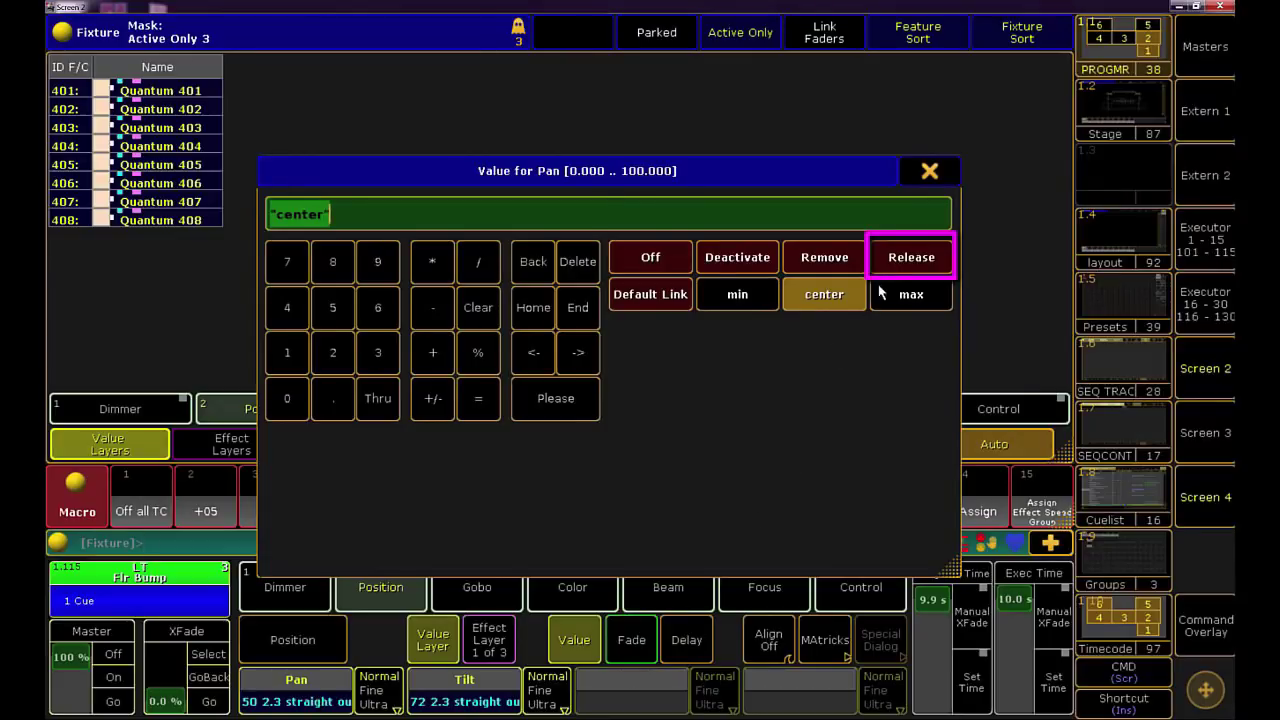
click(943, 266)
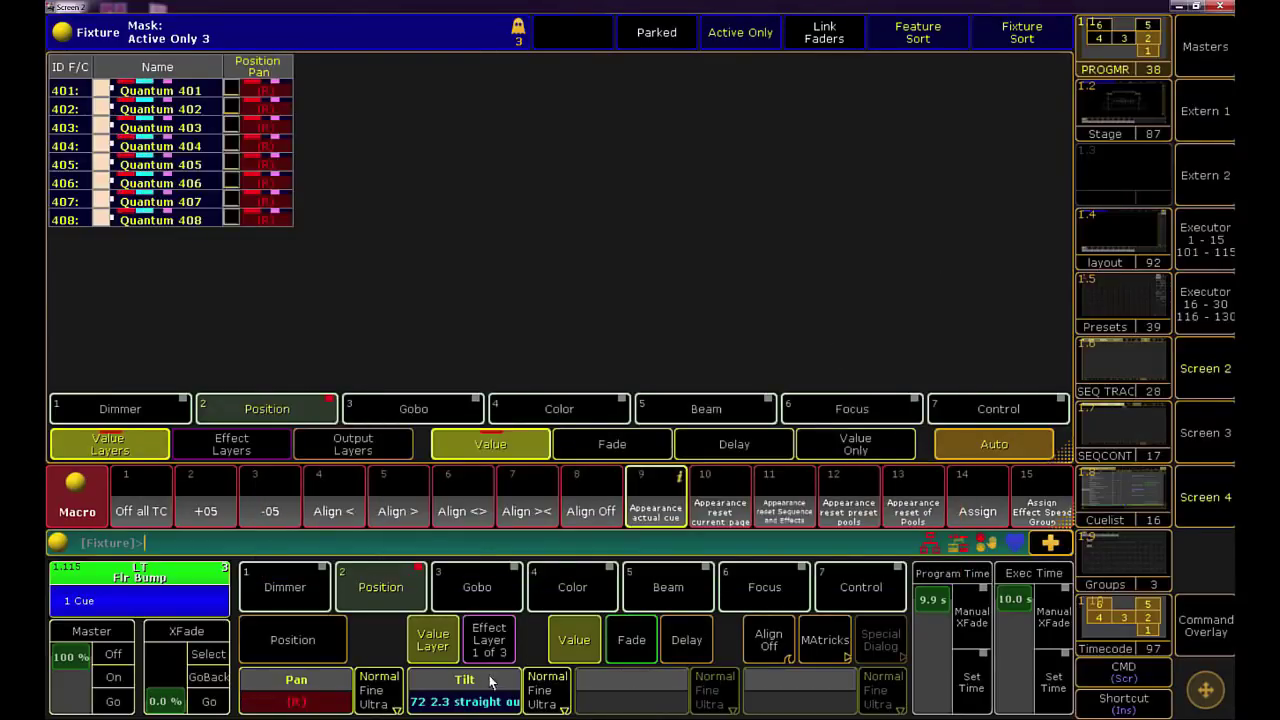
click(483, 697)
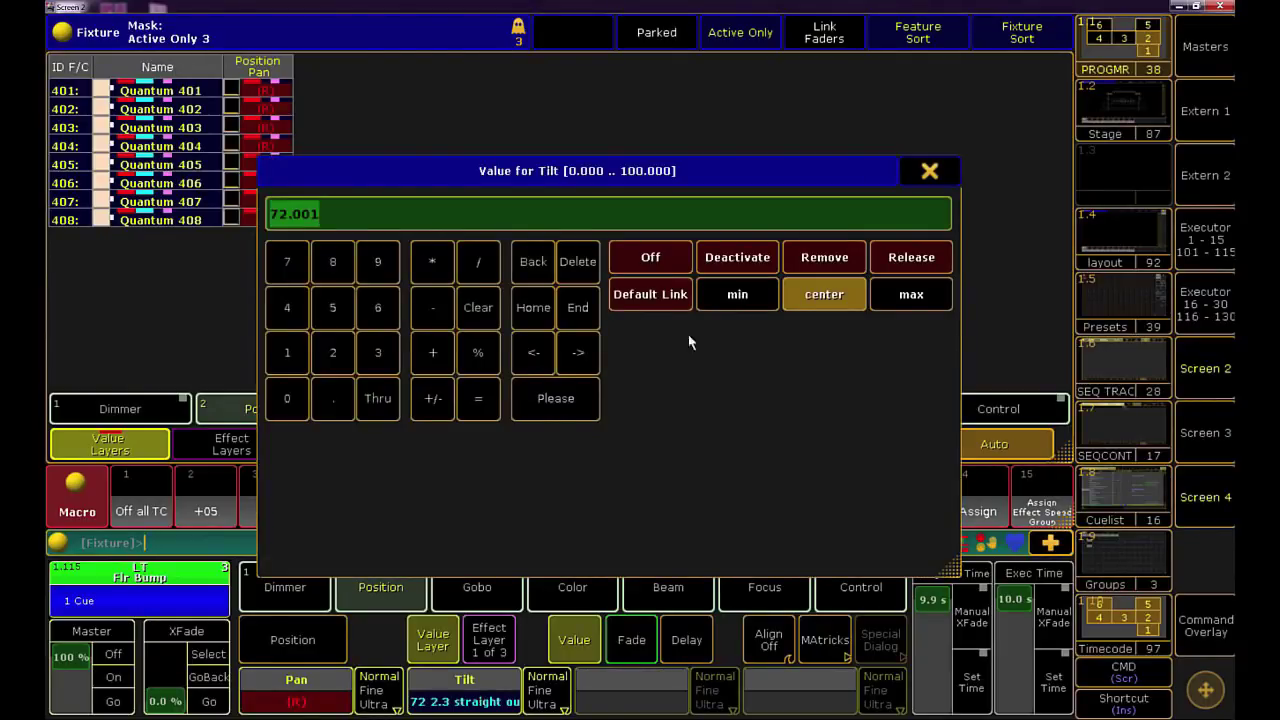
click(919, 265)
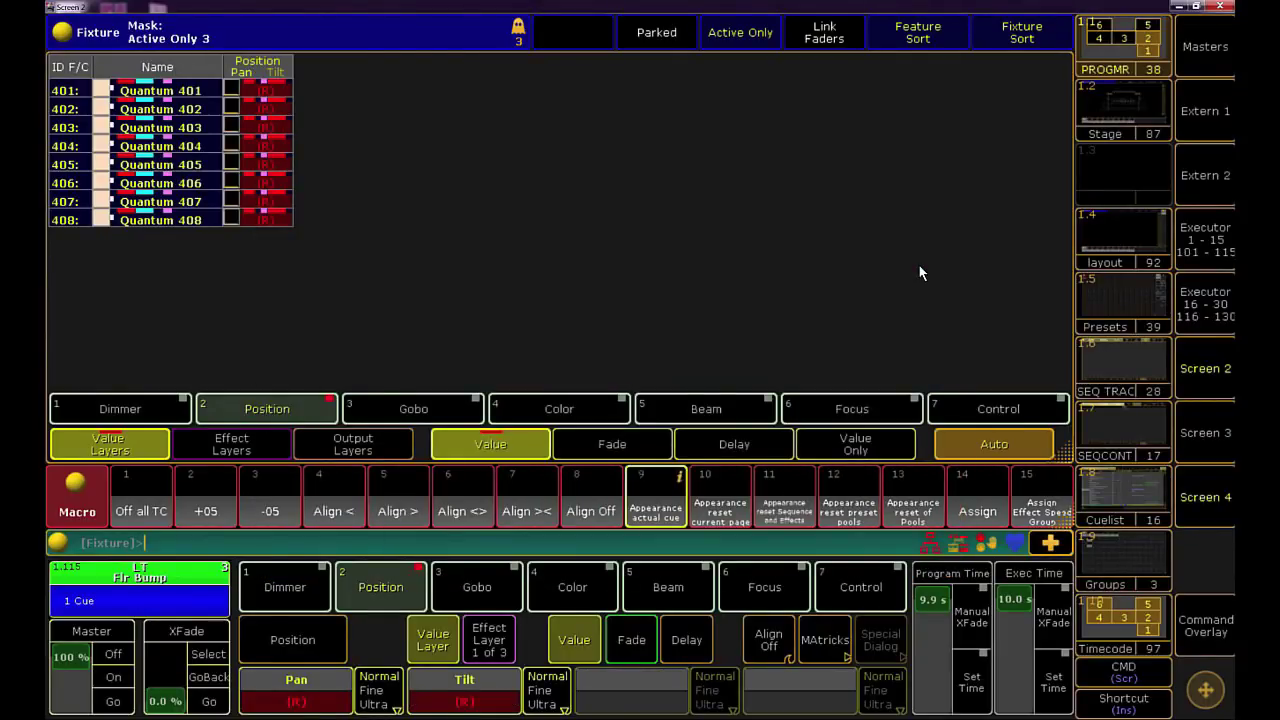
Bring up the MixColor encoders and set the Default MixColor Readout to CMY in the user settings
click(589, 588)
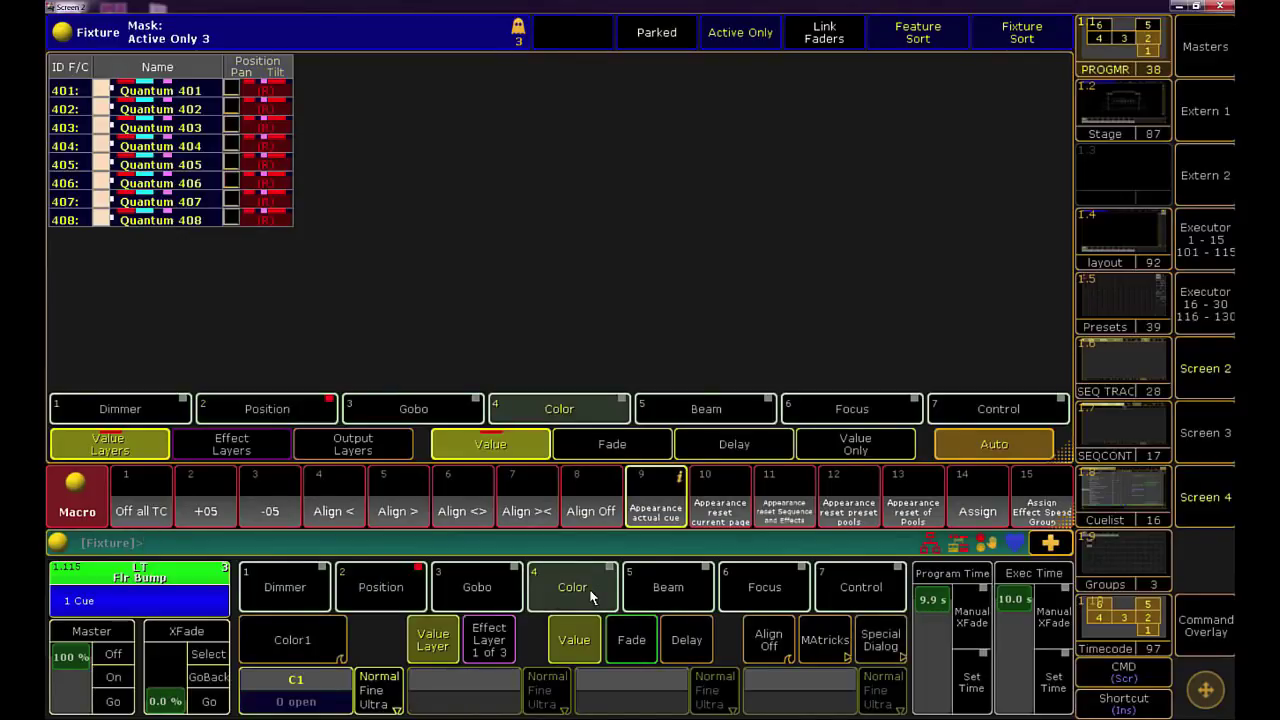
click(292, 641)
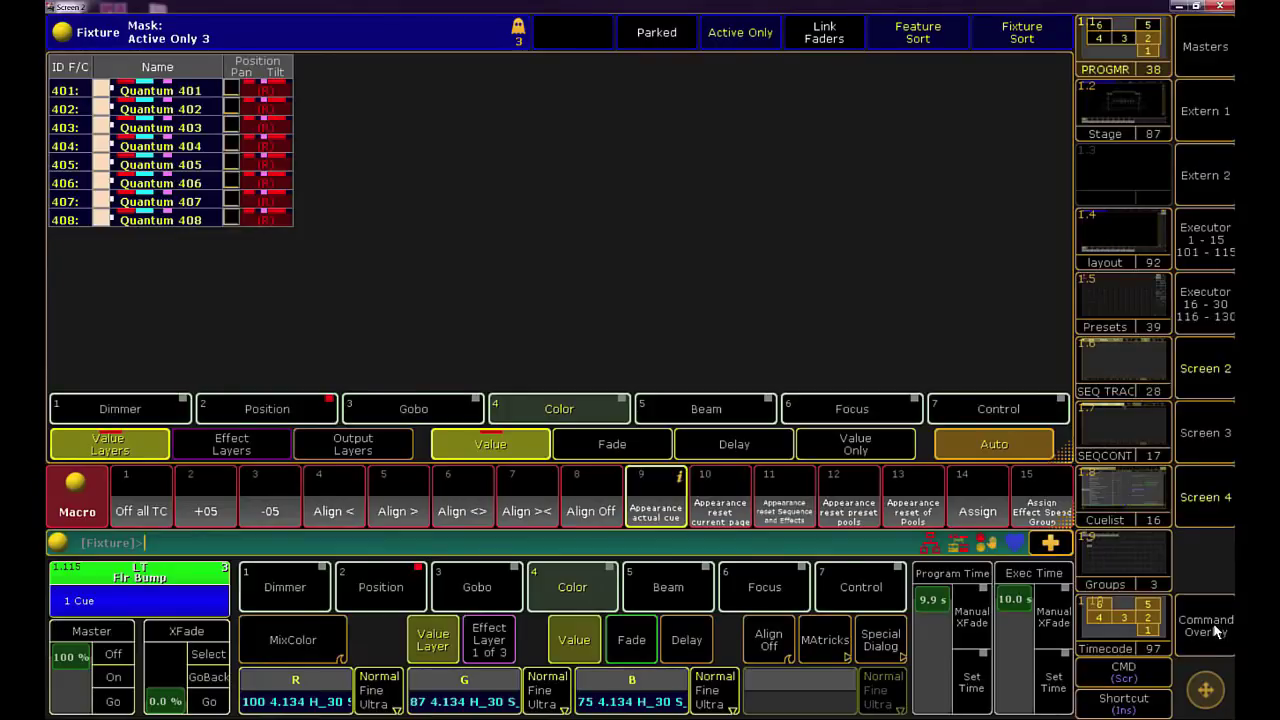
click(1215, 628)
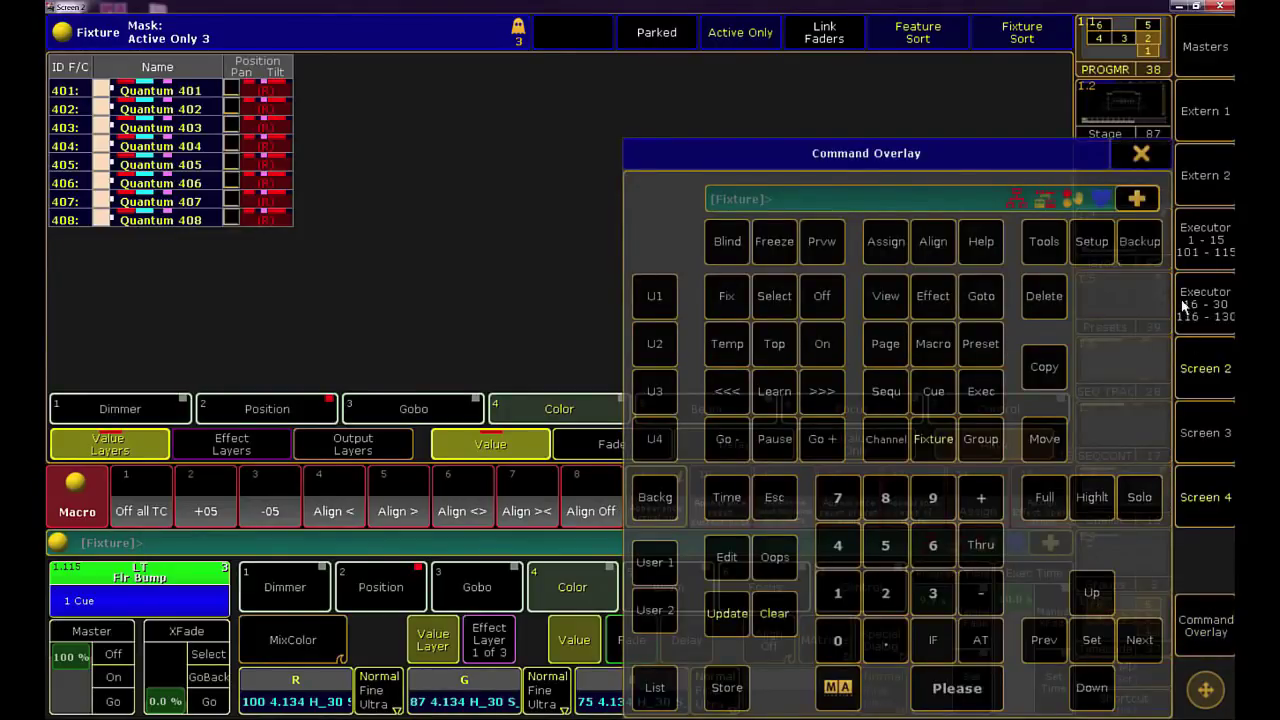
click(1087, 252)
click(1158, 154)
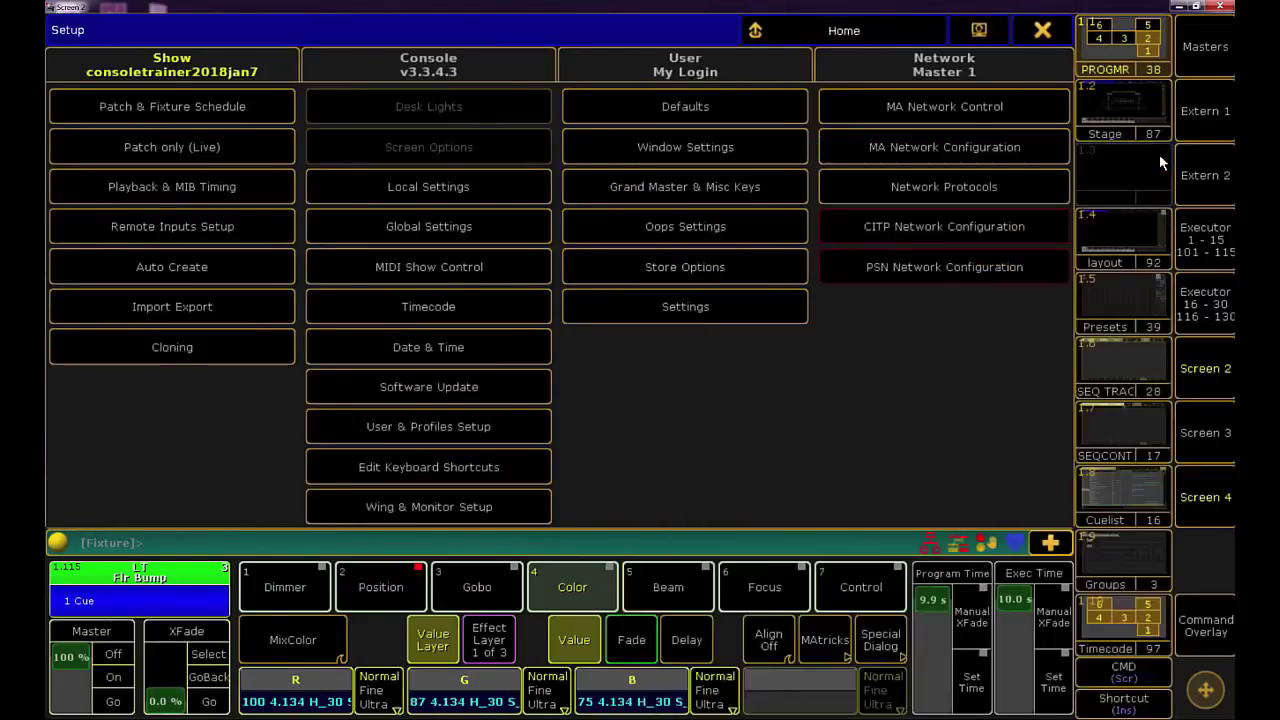
click(776, 114)
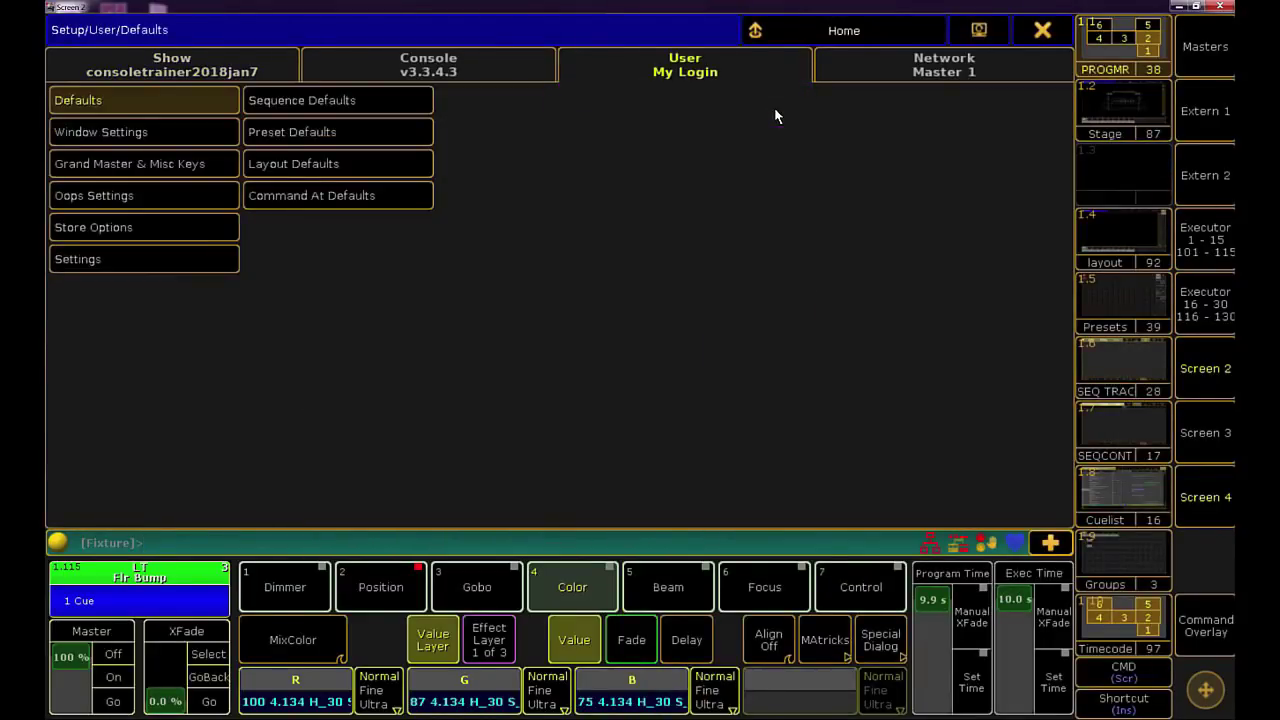
click(204, 260)
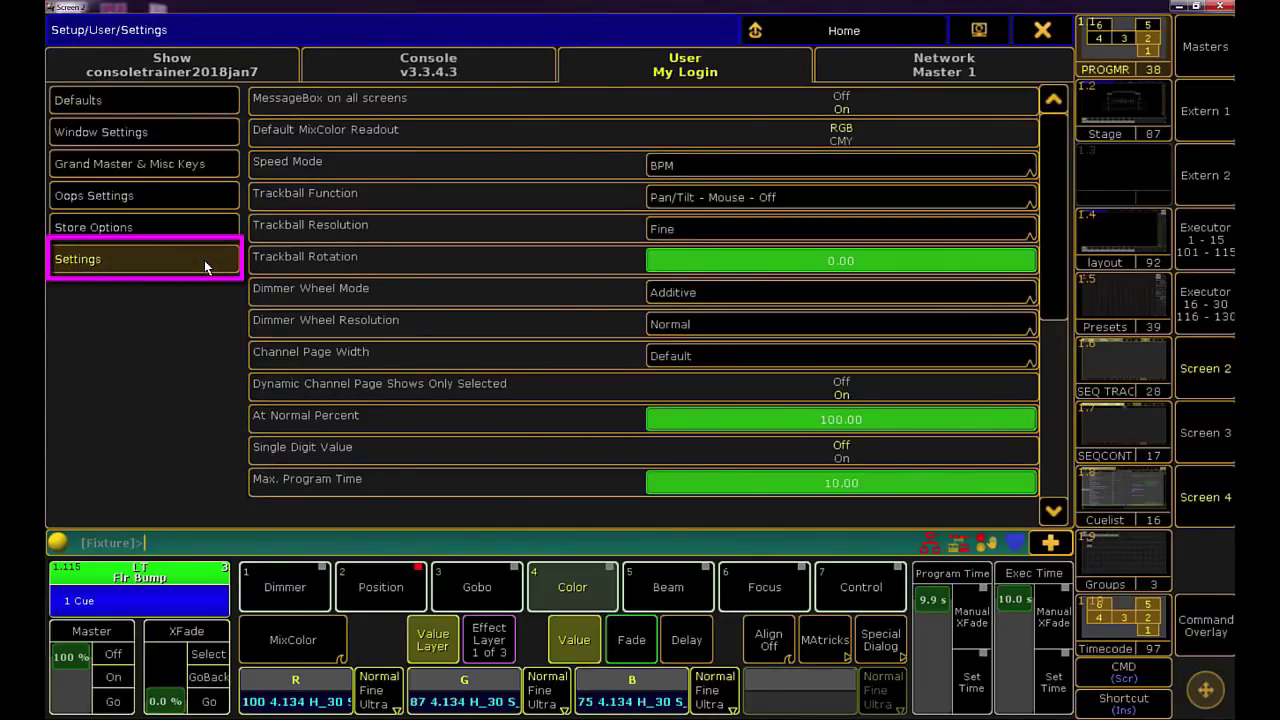
click(366, 148)
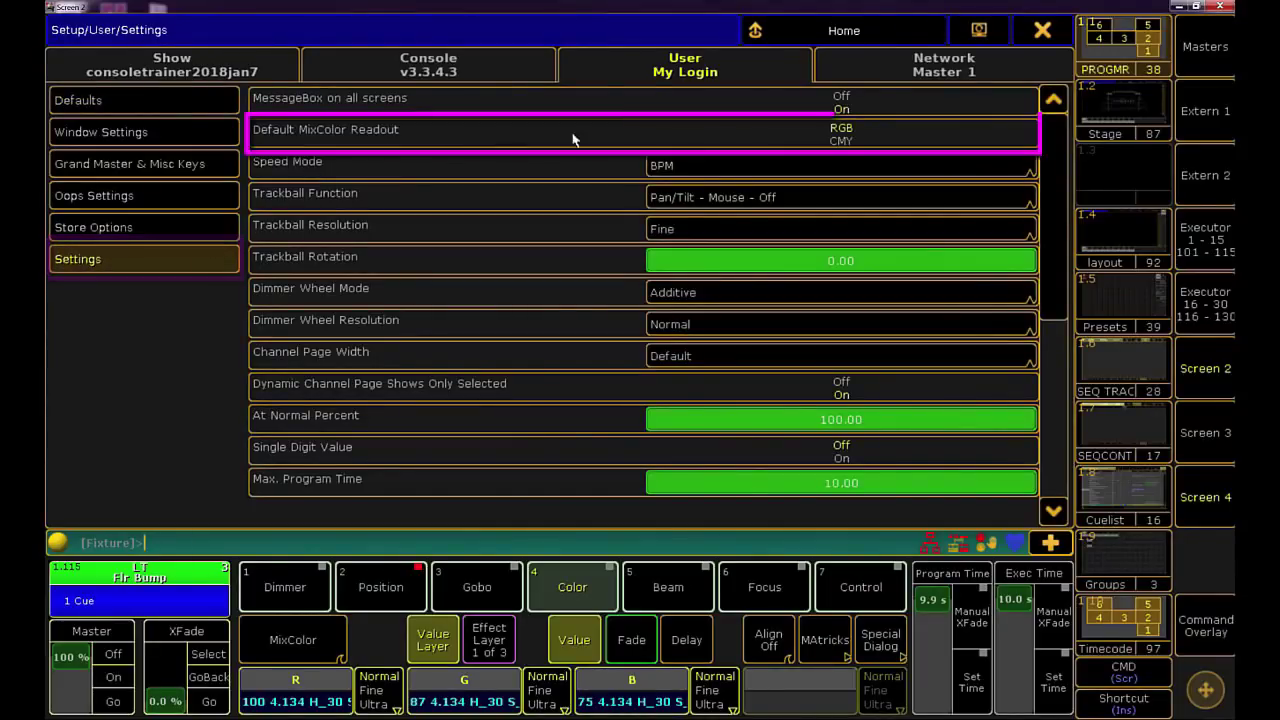
click(857, 136)
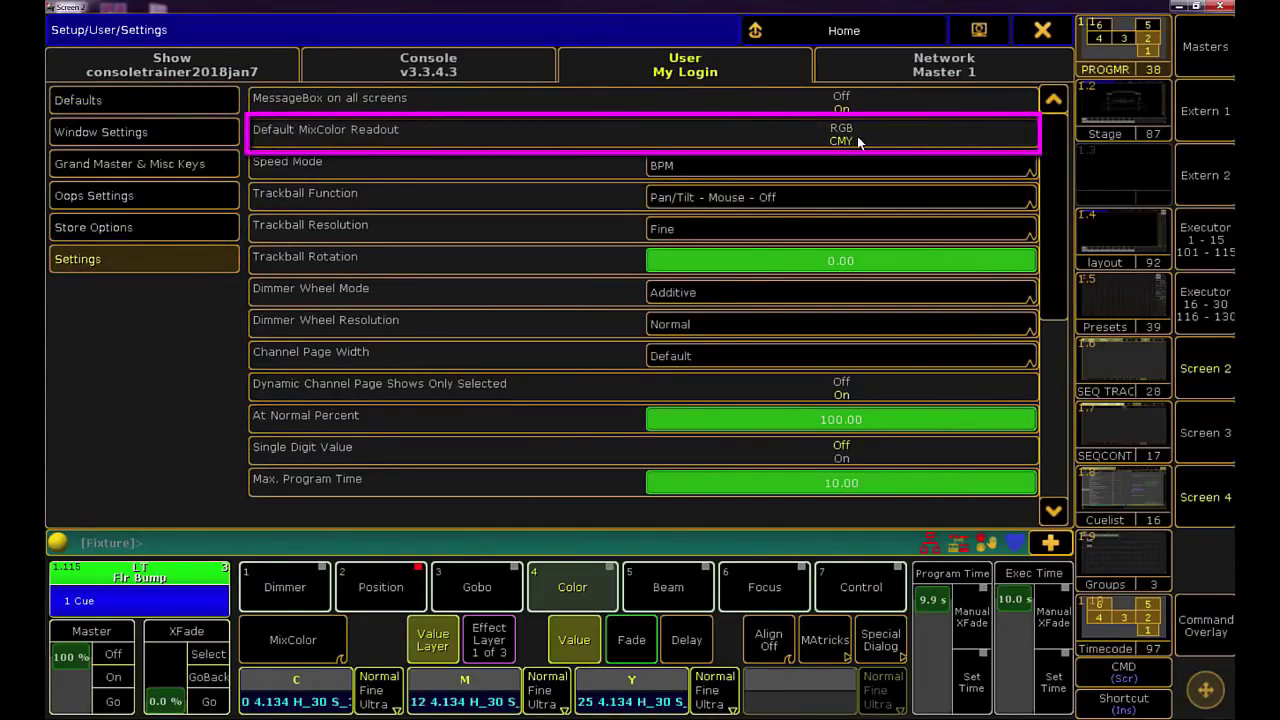
click(1030, 36)
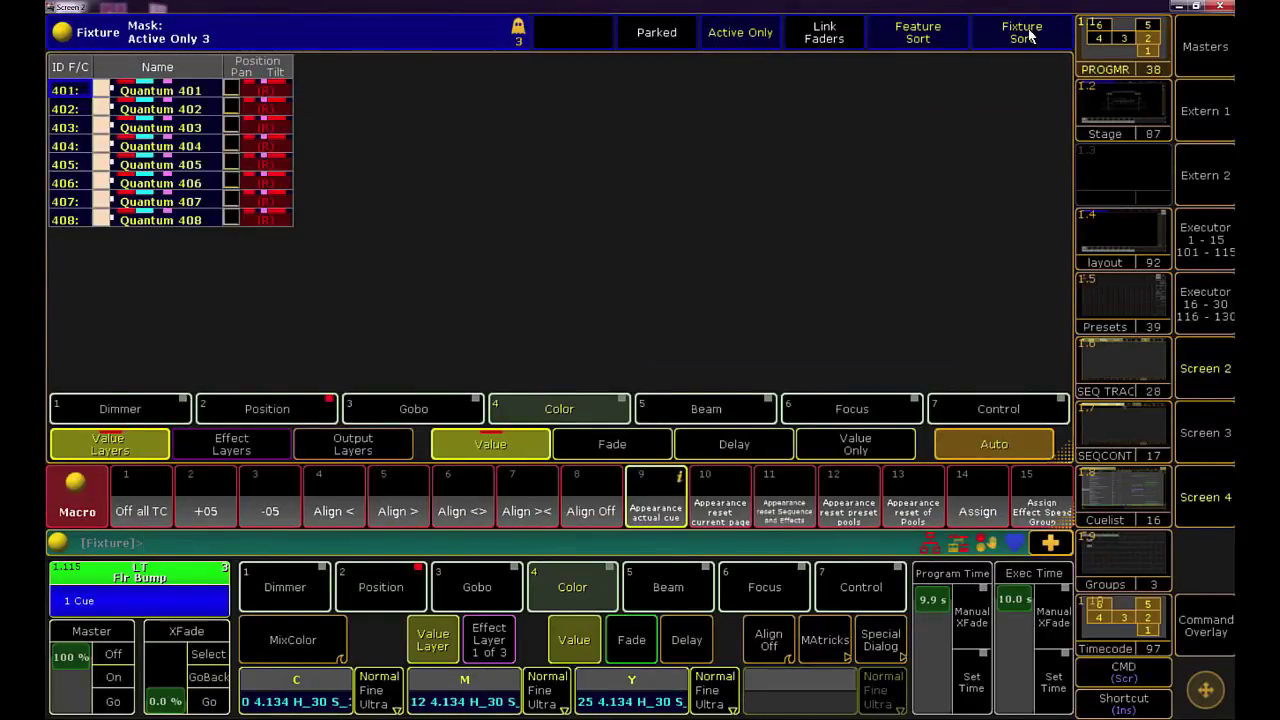
Release the C, M and Y color mixing values of the selected Quantum fixtures
click(290, 703)
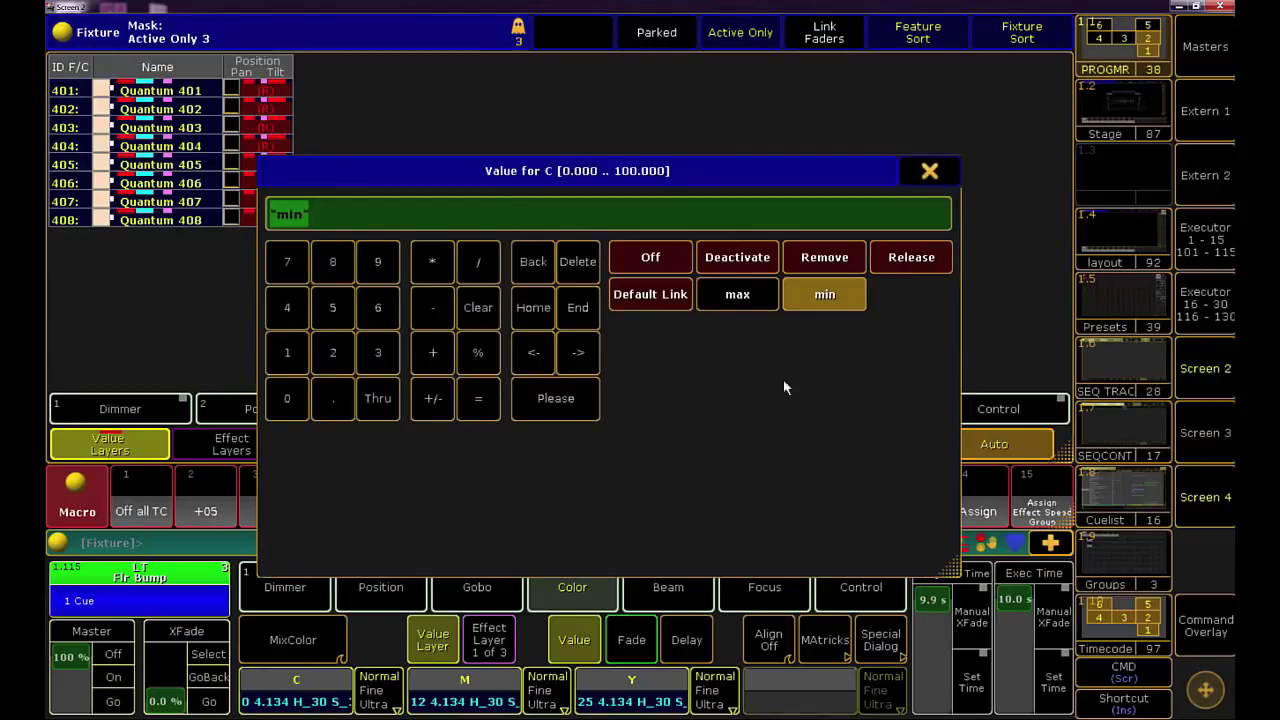
click(914, 259)
click(450, 700)
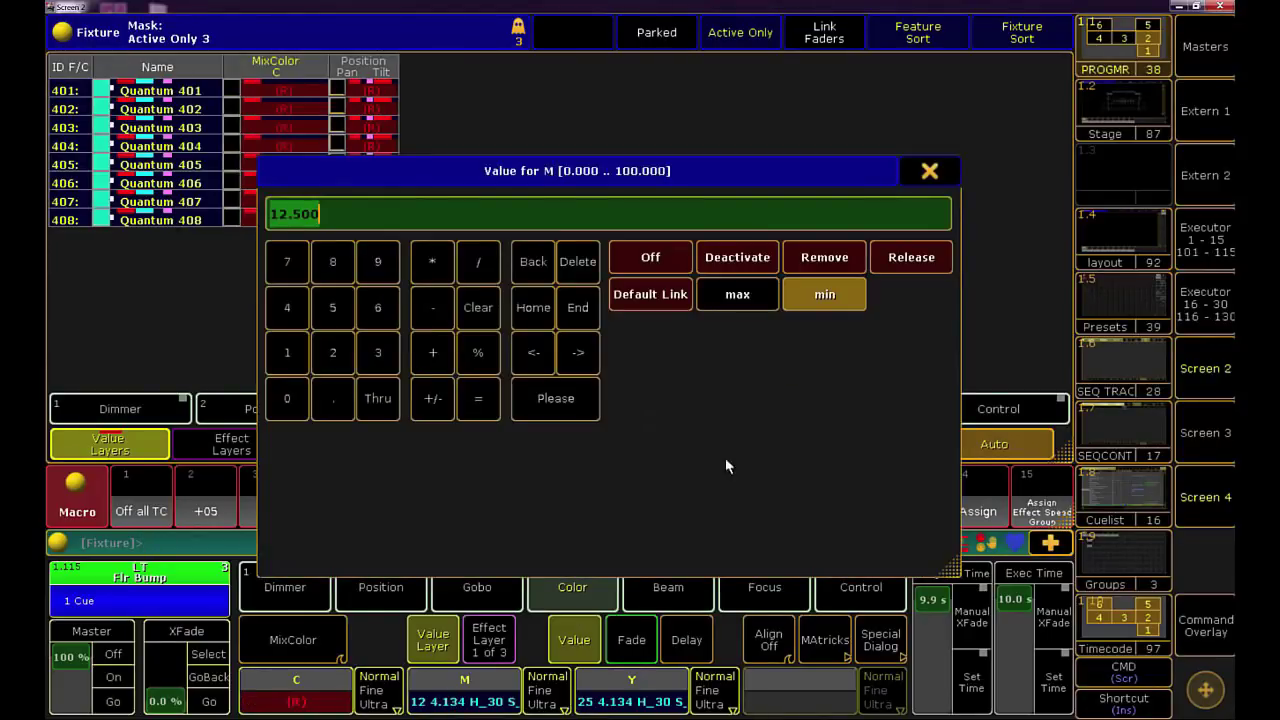
click(896, 264)
click(635, 700)
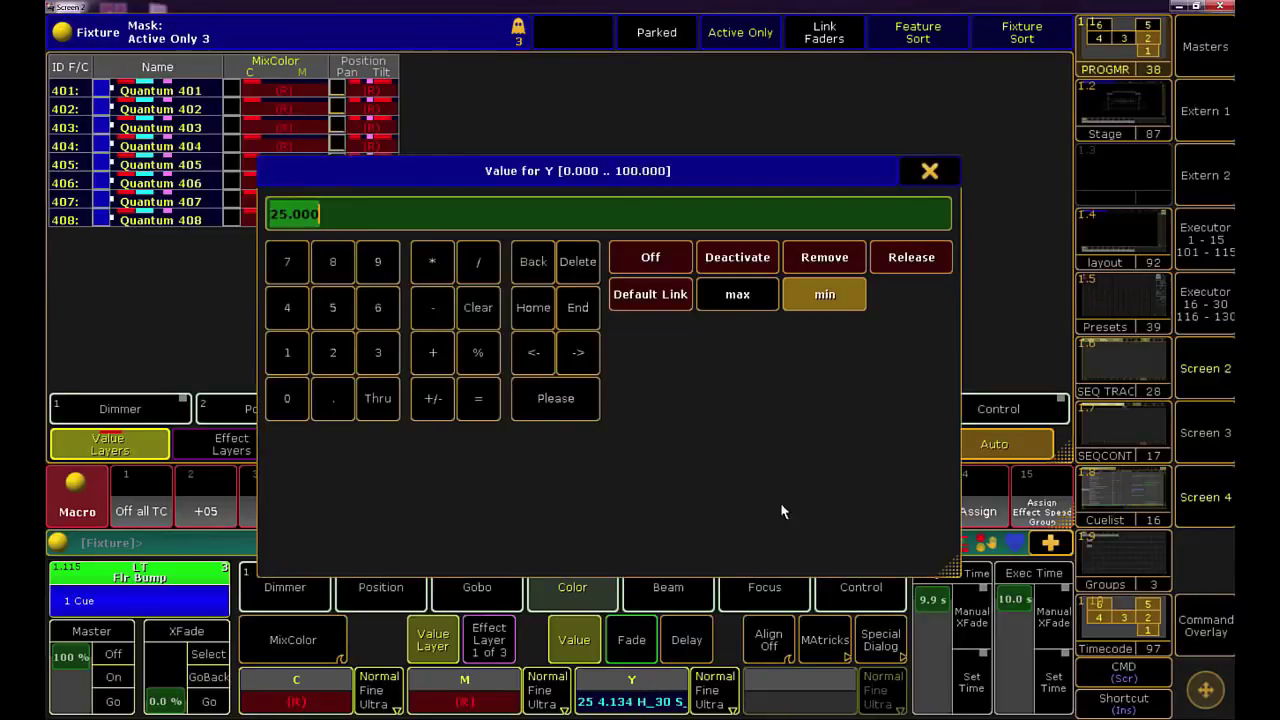
click(903, 266)
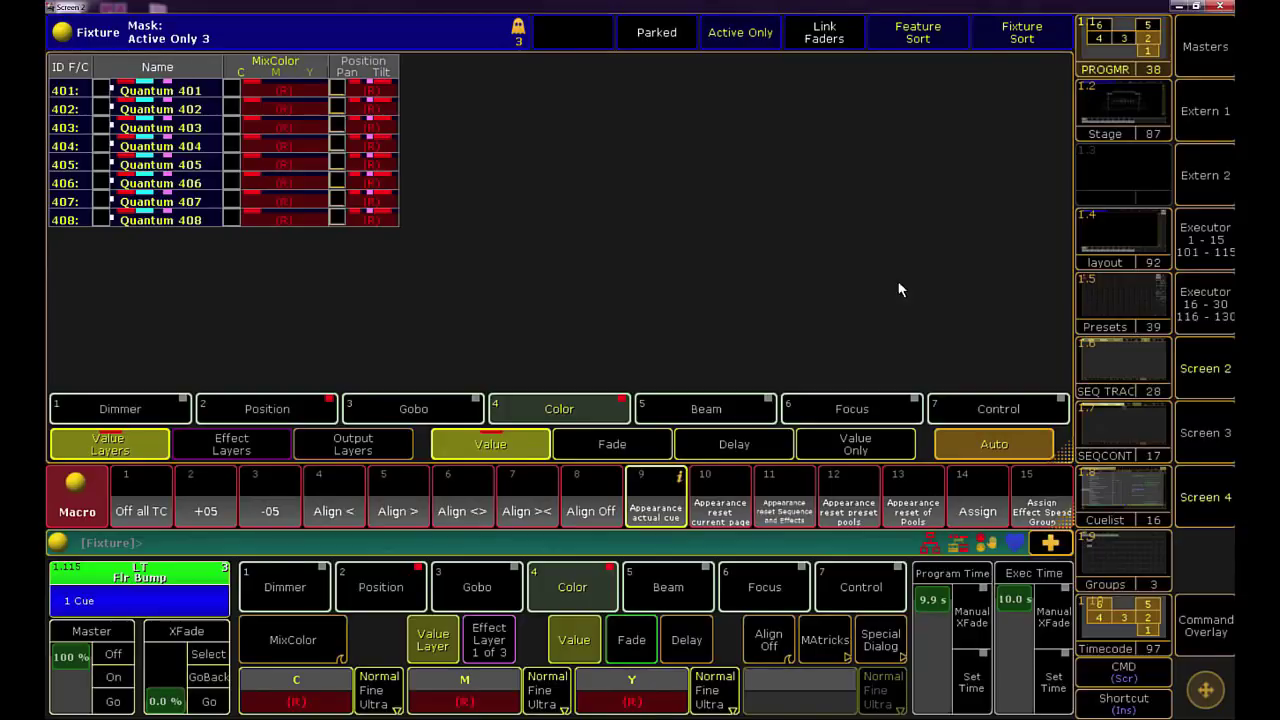
Set the position delay of the selected Quantum fixtures to .5 Thru 0 Thru .5
click(778, 452)
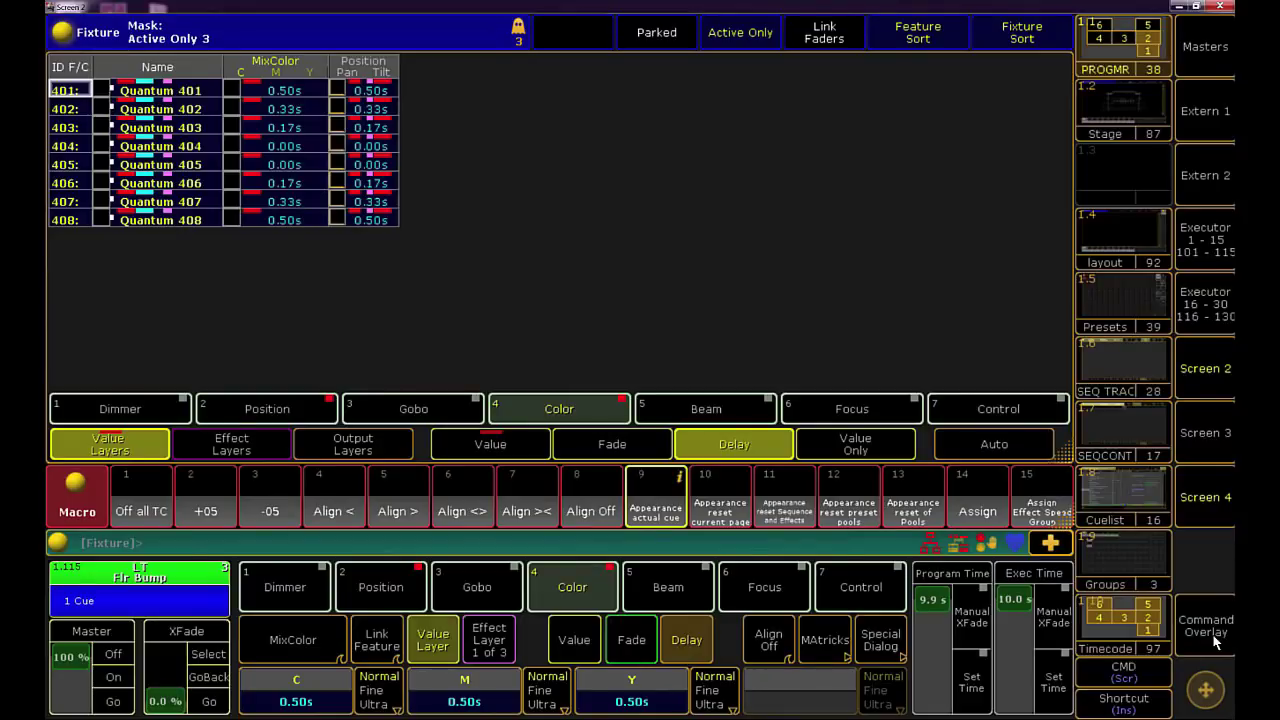
click(399, 585)
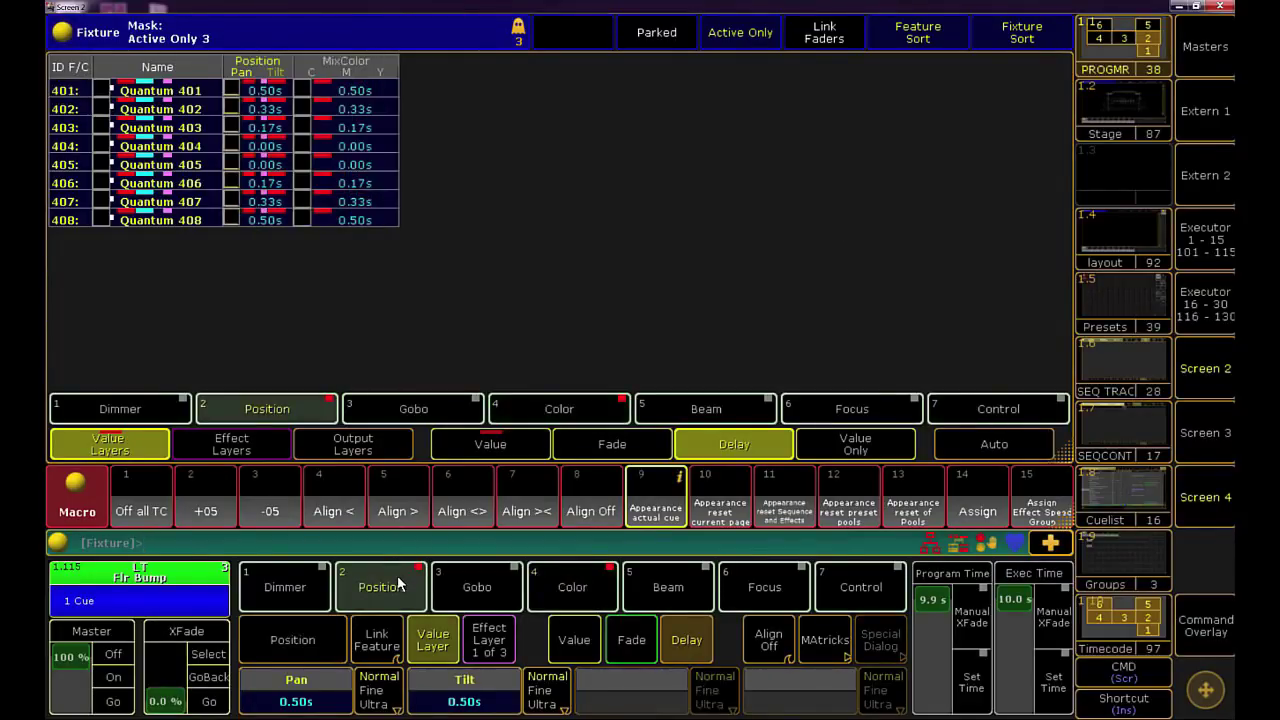
click(1218, 638)
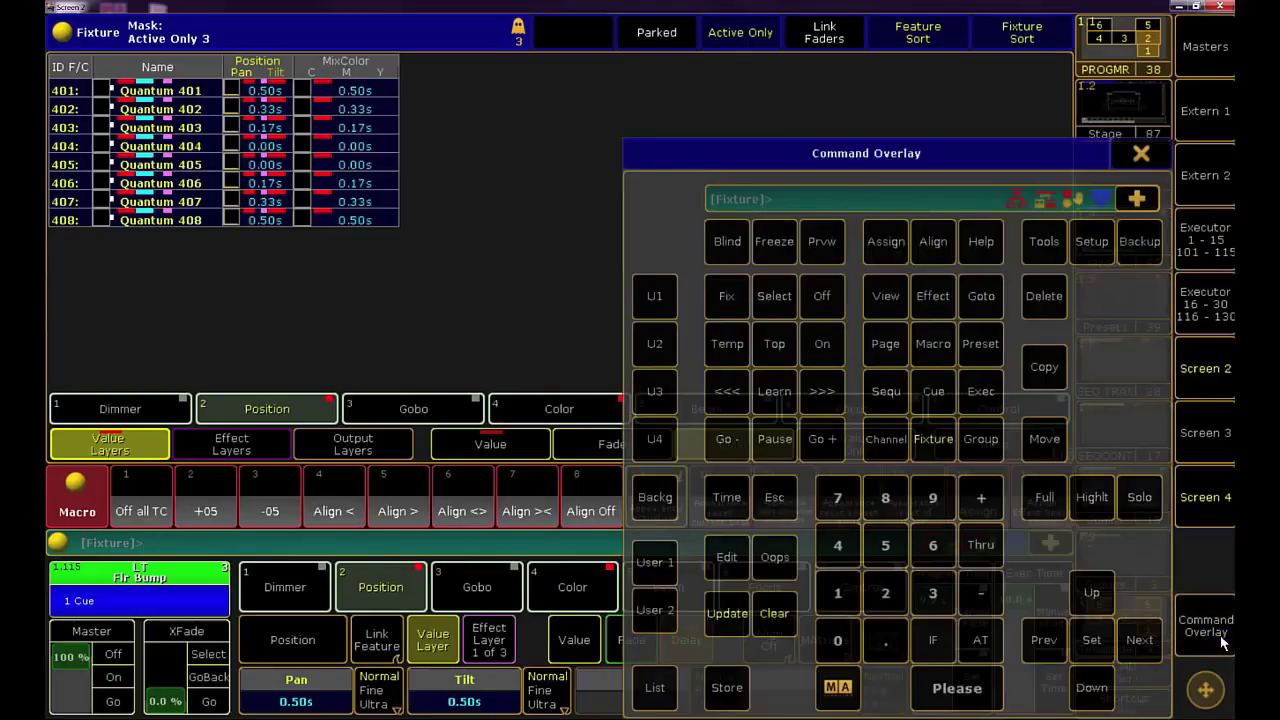
click(725, 503)
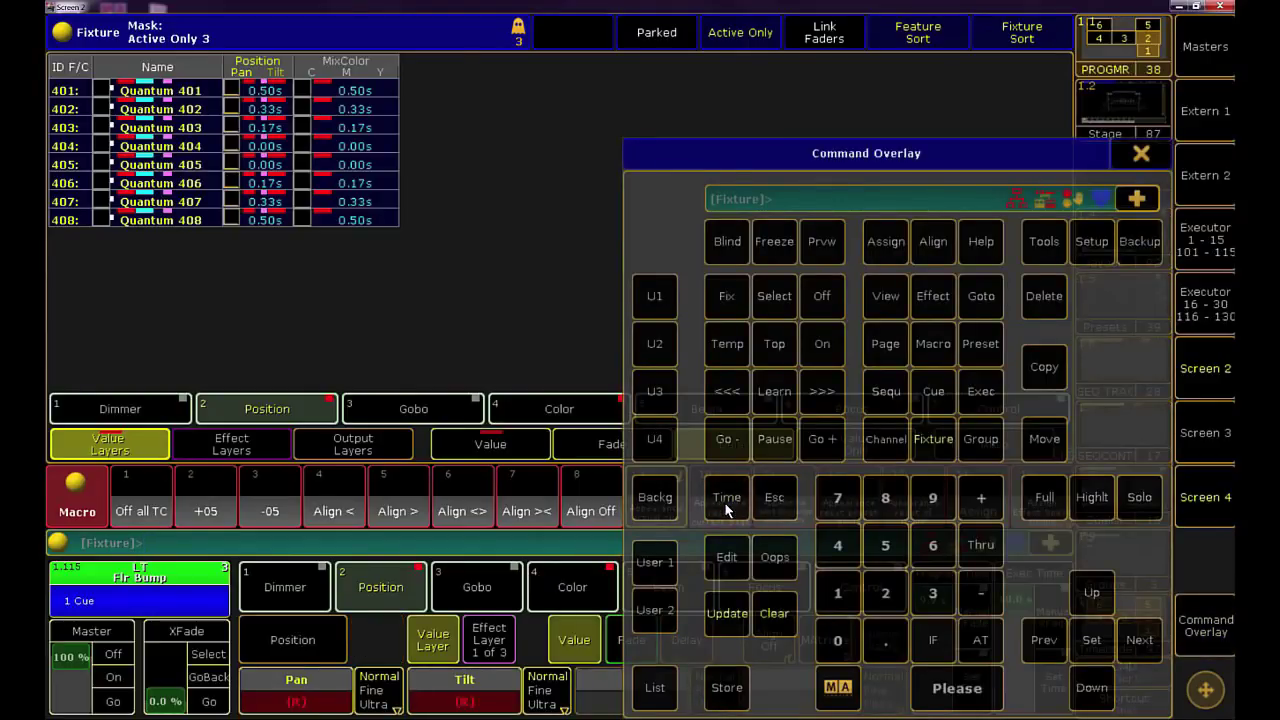
click(725, 503)
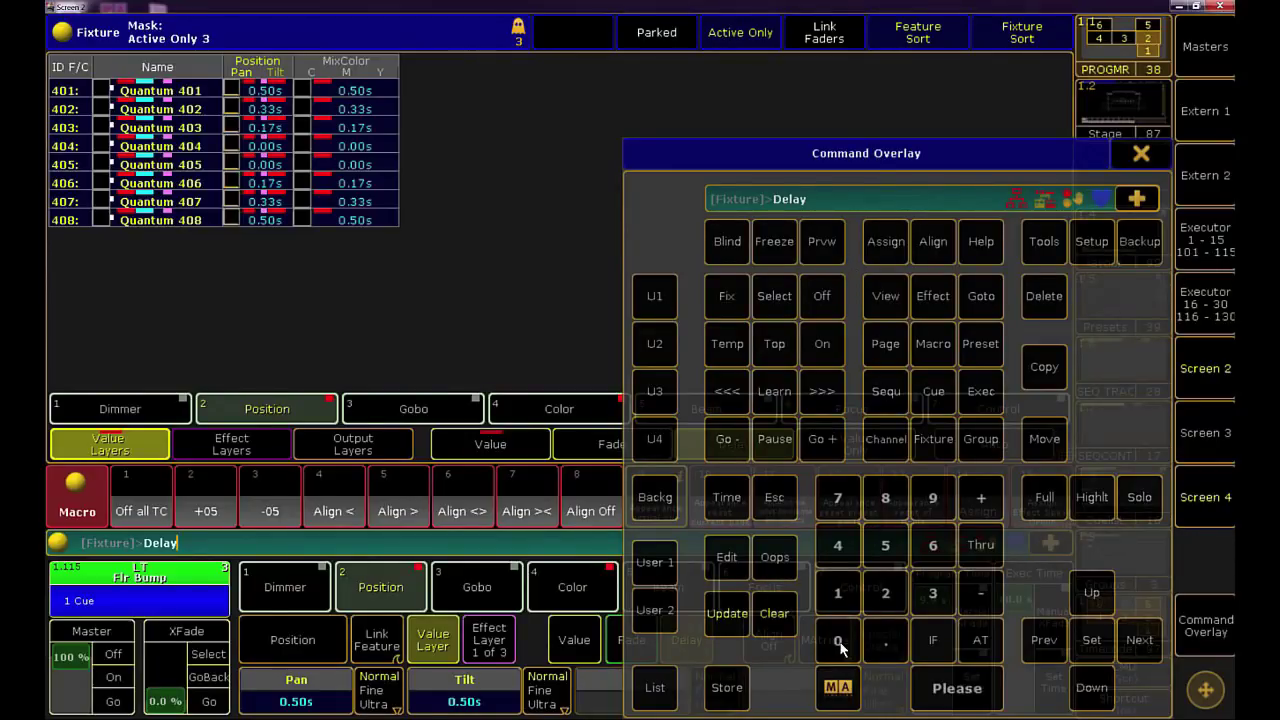
click(885, 641)
click(885, 545)
click(978, 545)
click(838, 640)
click(978, 545)
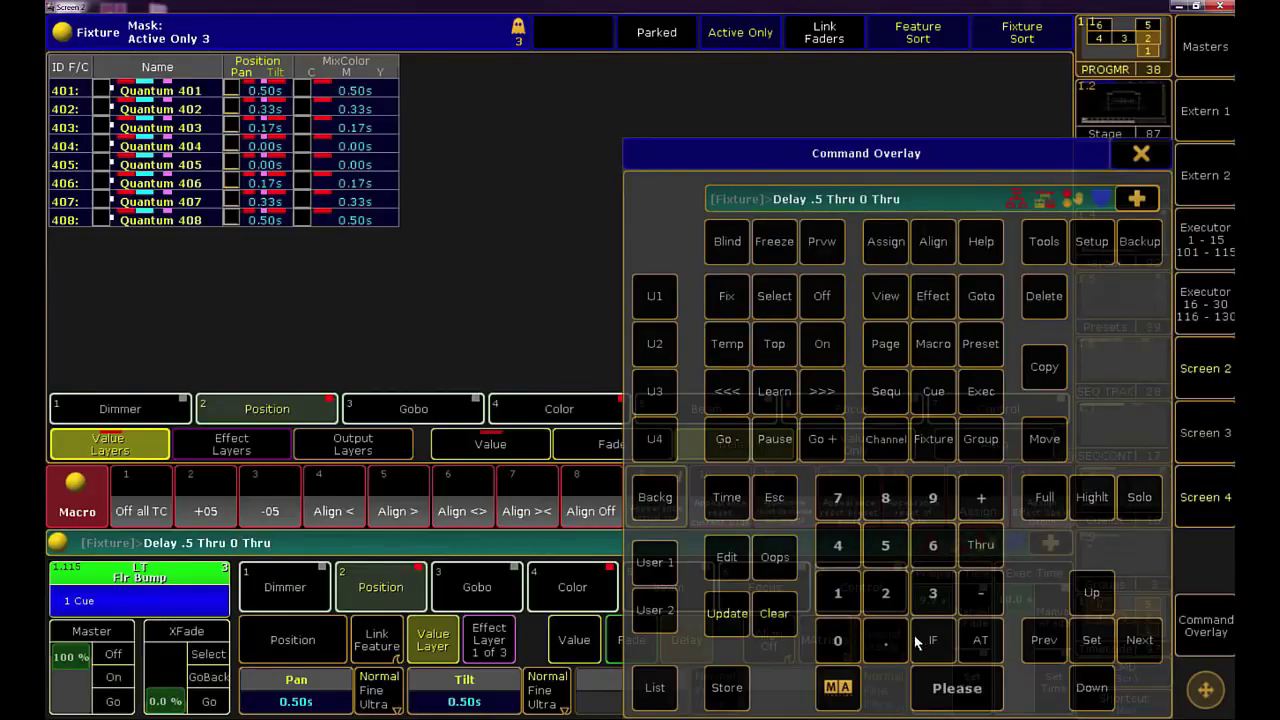
click(885, 641)
click(885, 548)
click(952, 690)
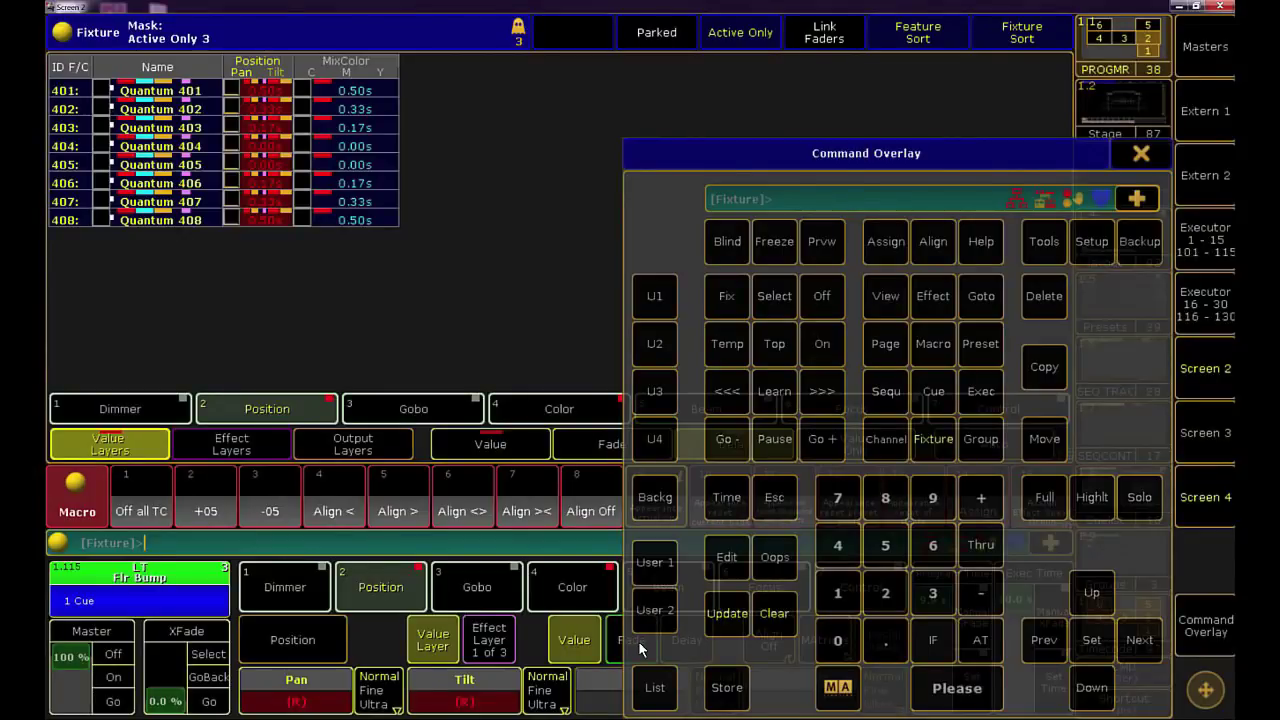
Set the MixColor delay of the selected Quantum fixtures to .5 Thru 0 Thru .5
click(572, 590)
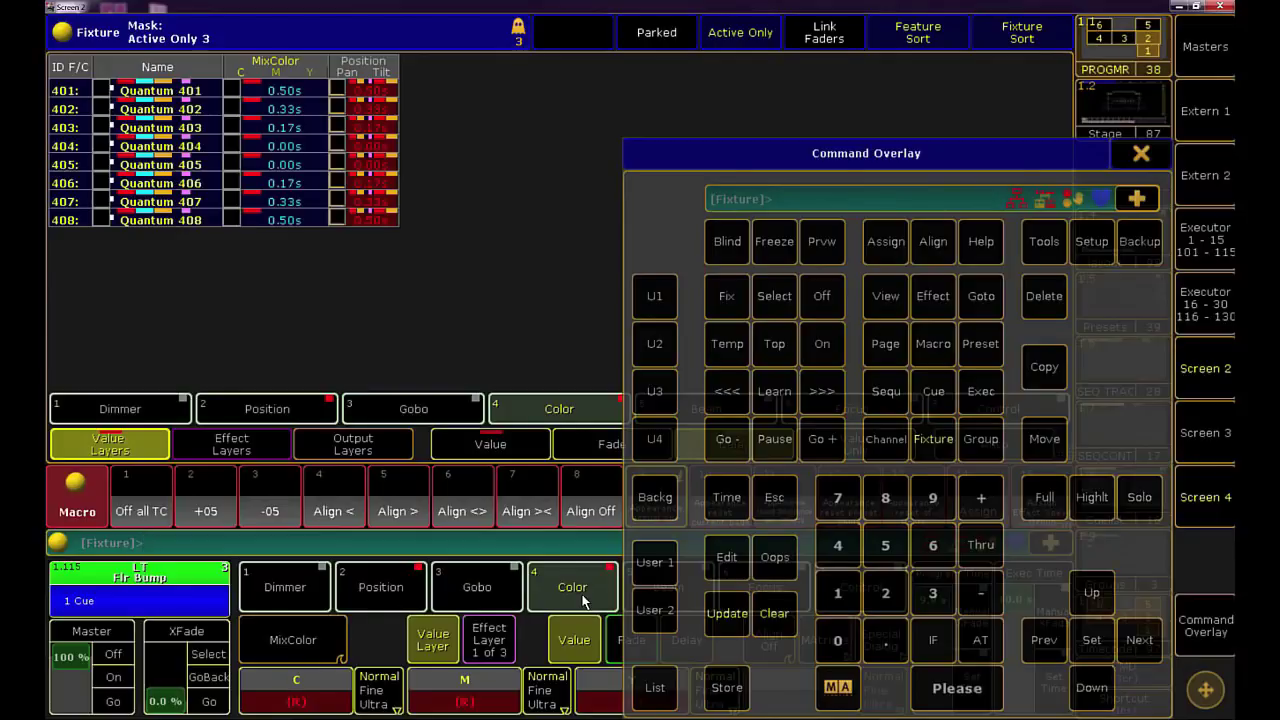
click(730, 500)
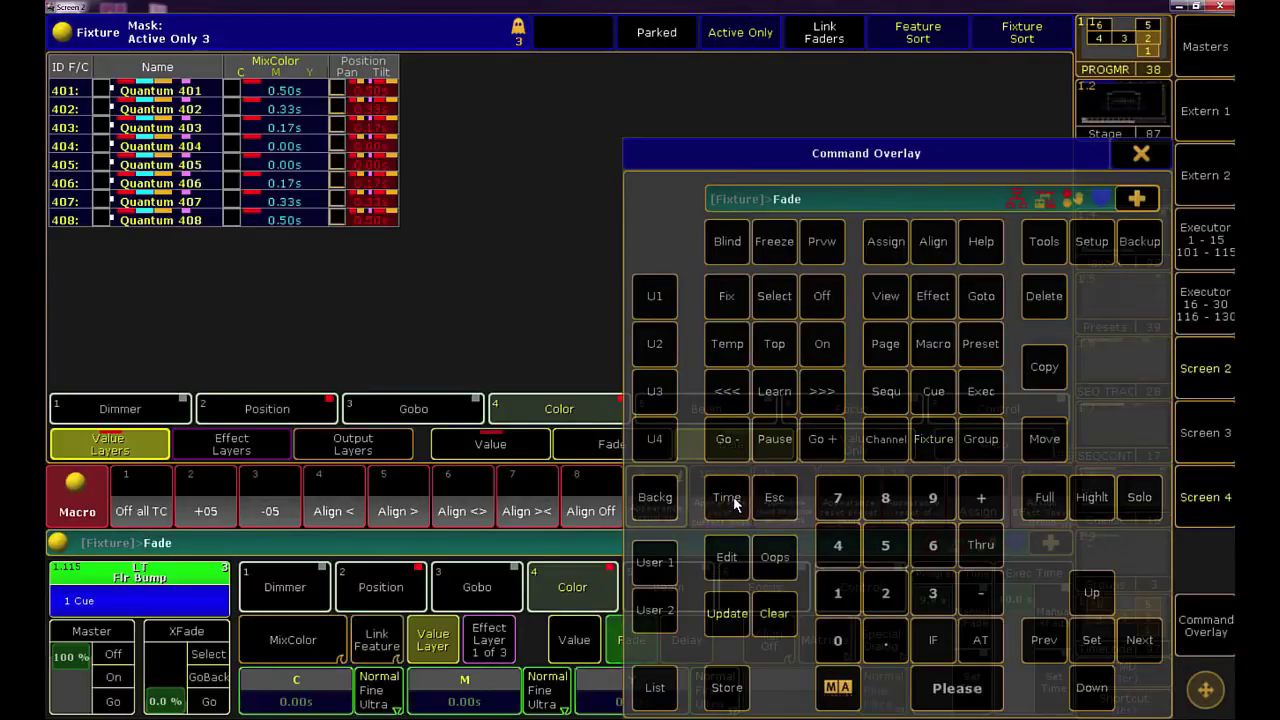
click(733, 503)
click(887, 643)
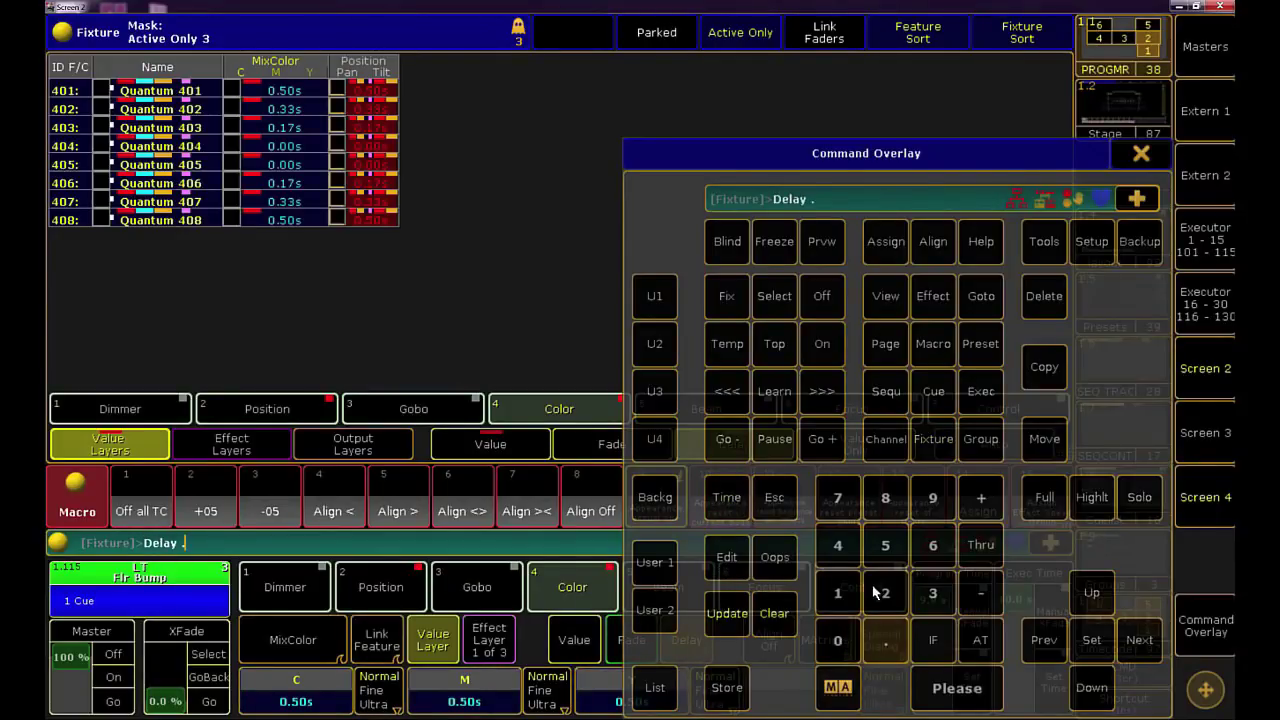
click(893, 548)
click(975, 546)
click(838, 640)
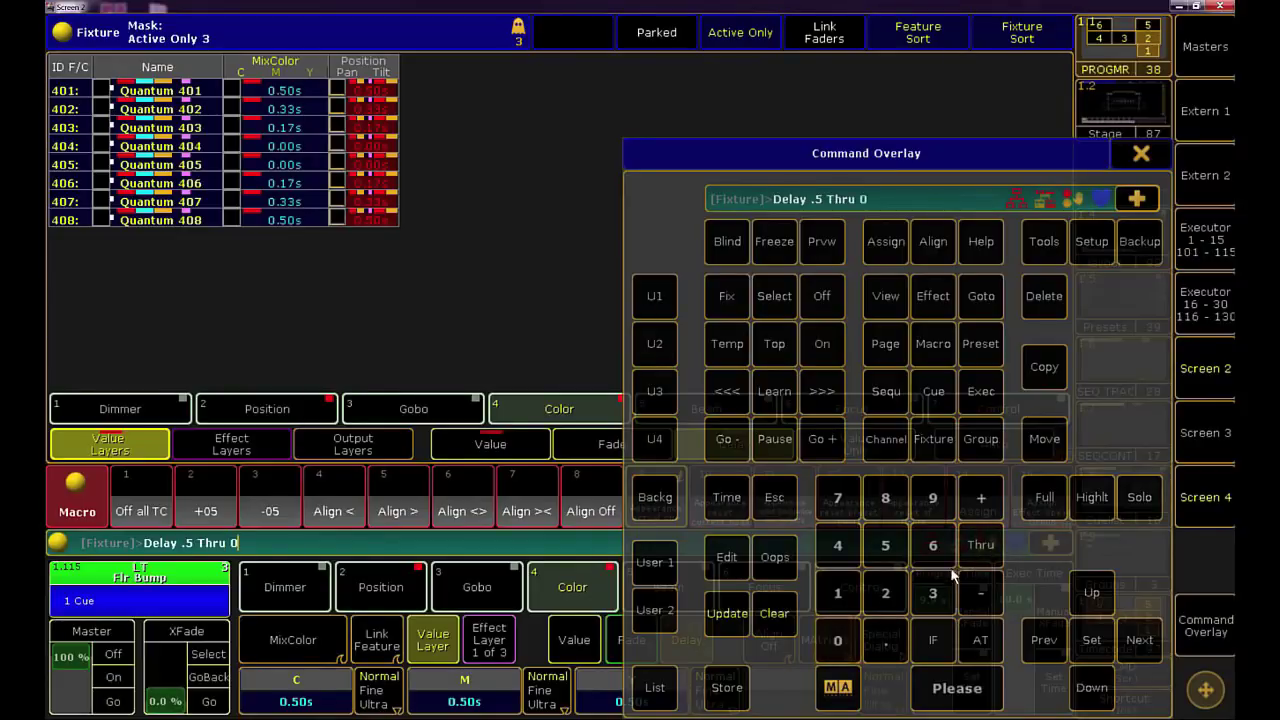
click(978, 546)
click(889, 646)
click(886, 548)
click(968, 703)
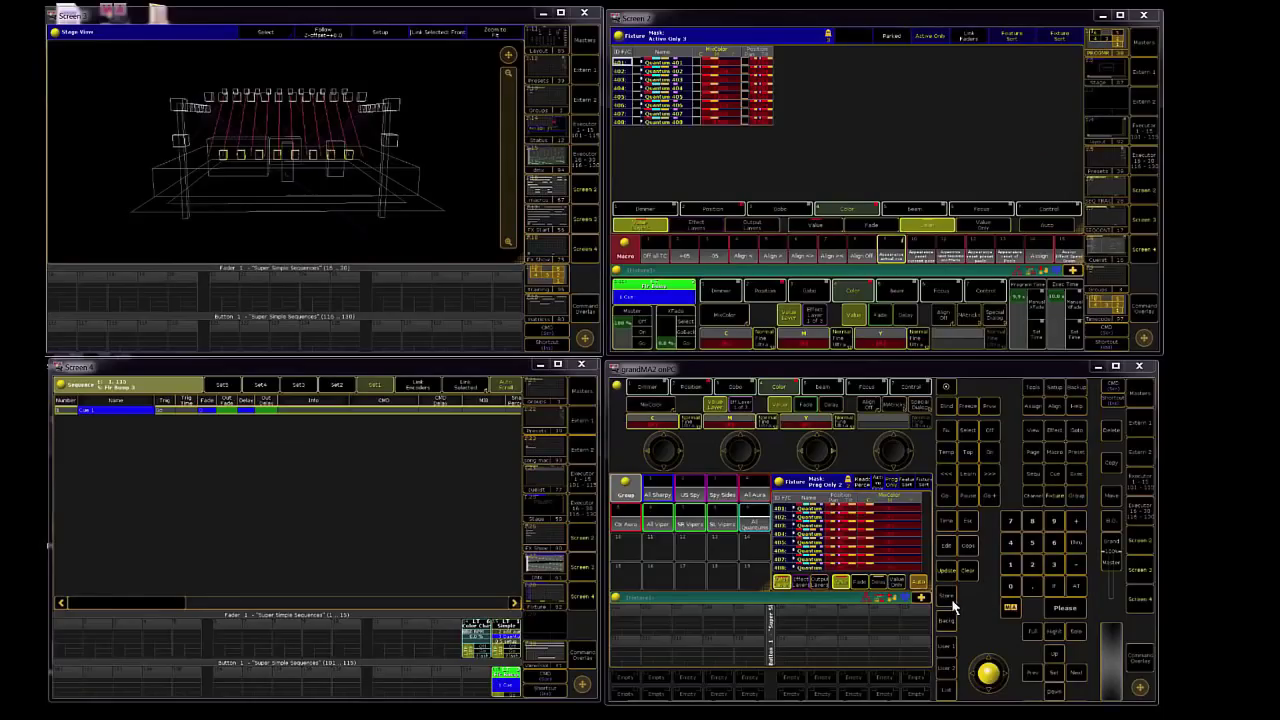
Store the released values on the Flr Bump executor as a second cue and clear the programmer
click(950, 600)
click(503, 688)
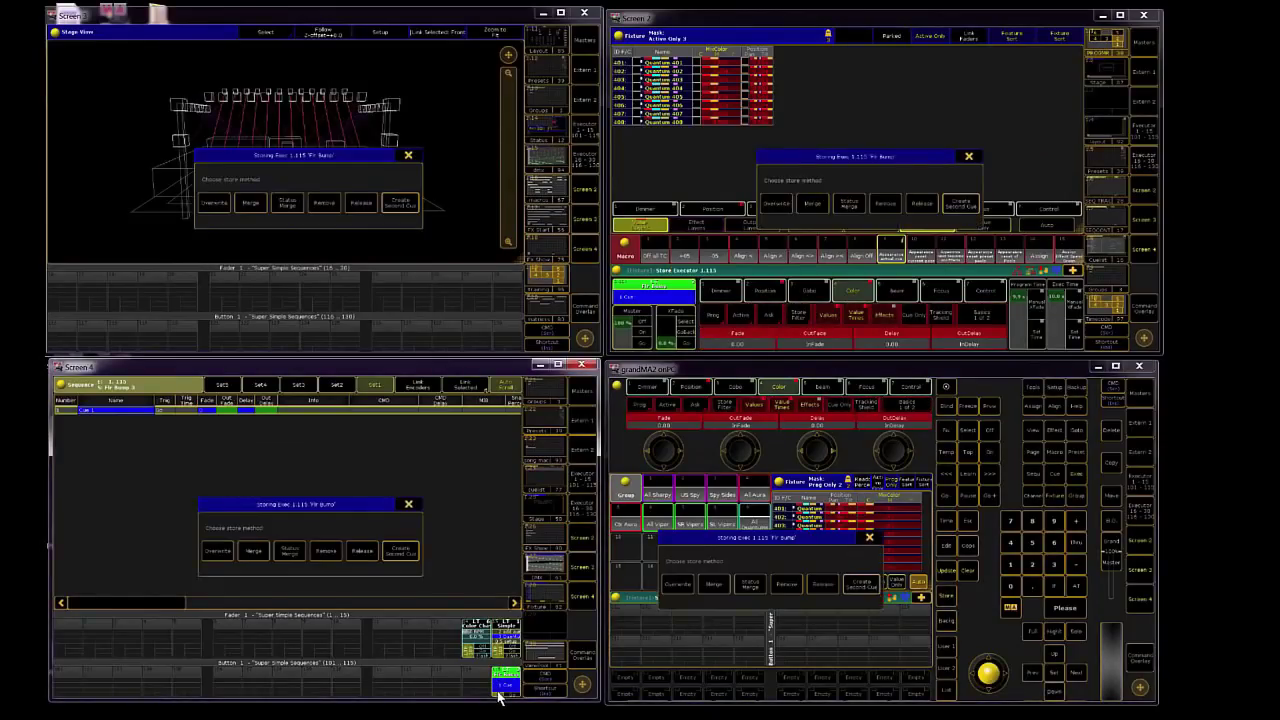
click(864, 585)
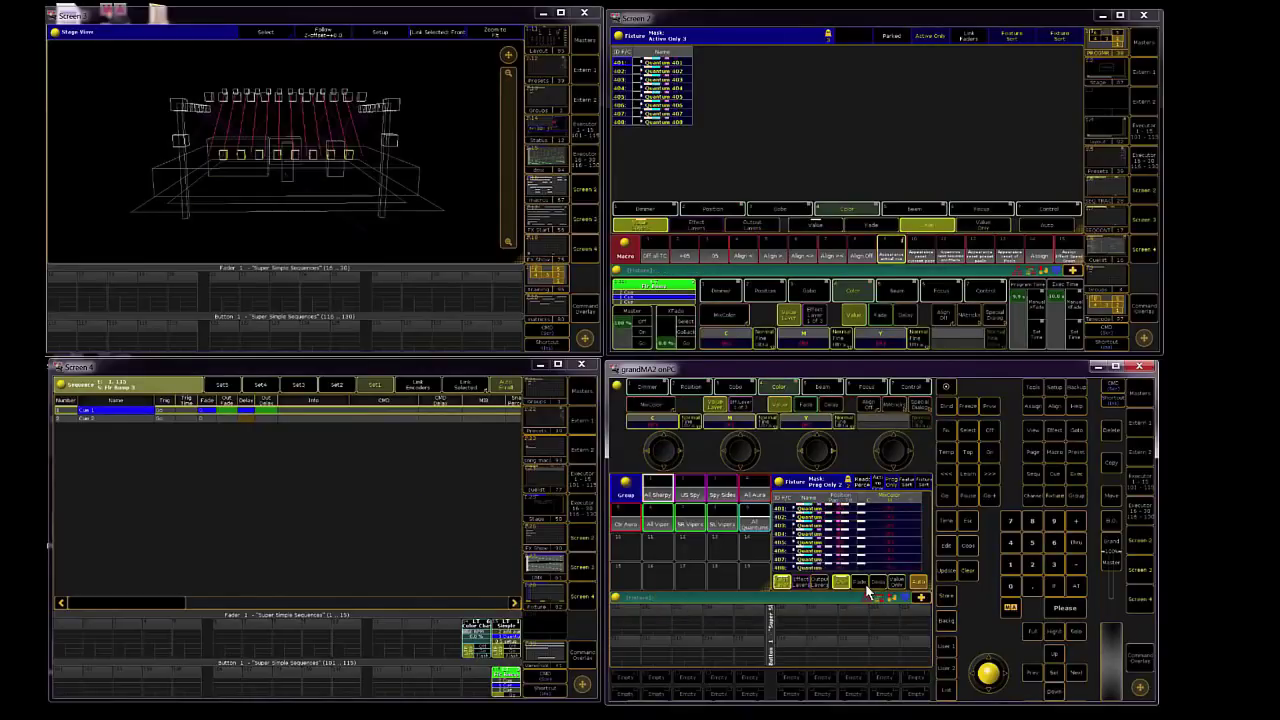
click(970, 574)
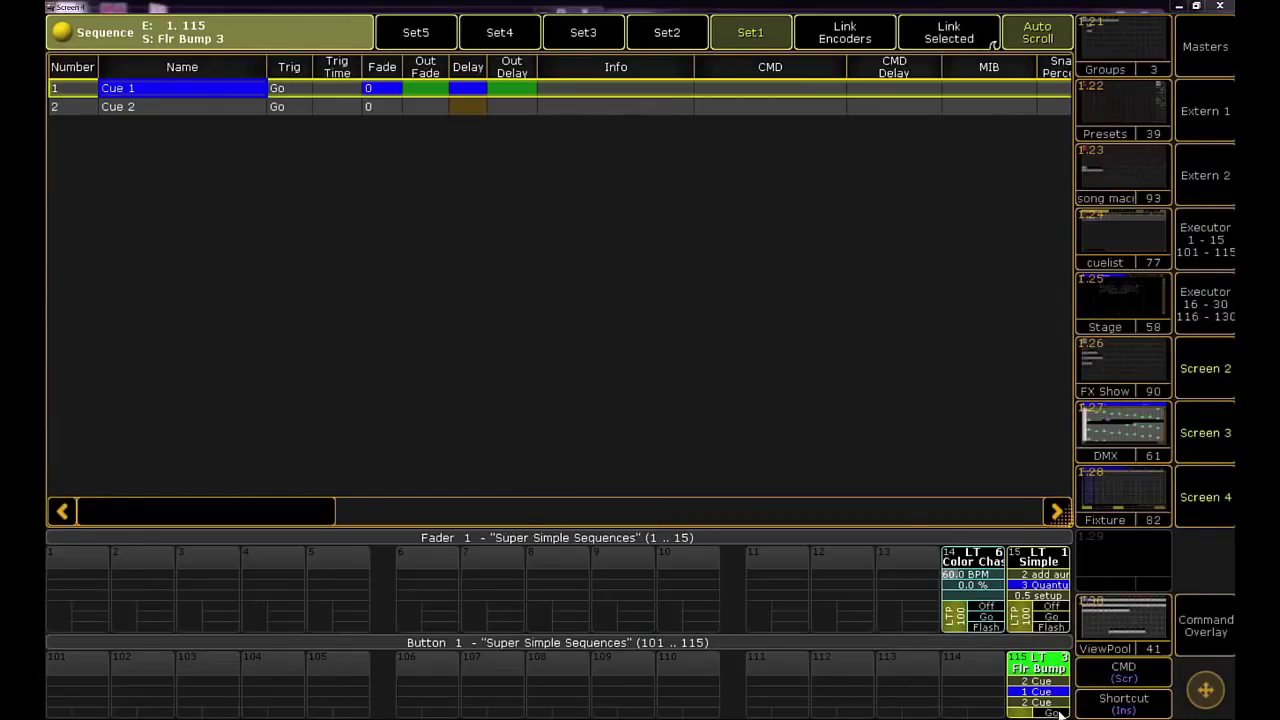
Run Flr Bump on to Cue 2 and set that cue's fade time to 1 second
click(1062, 710)
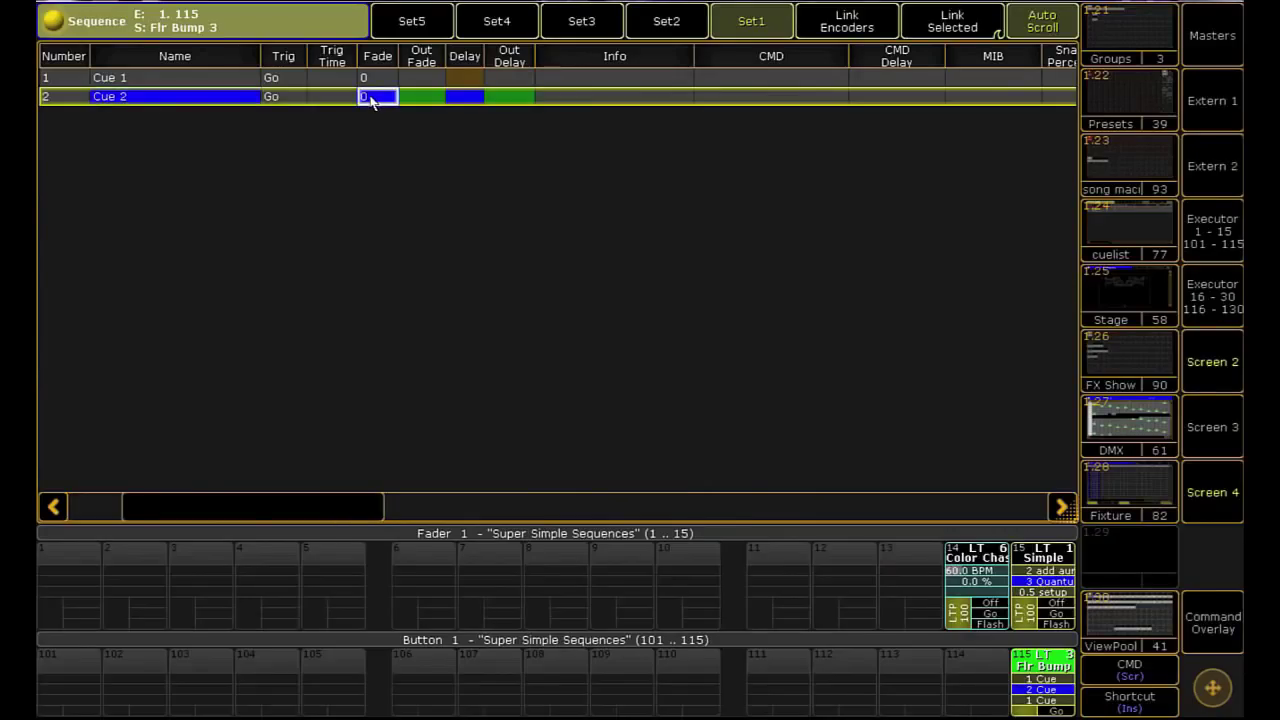
click(372, 97)
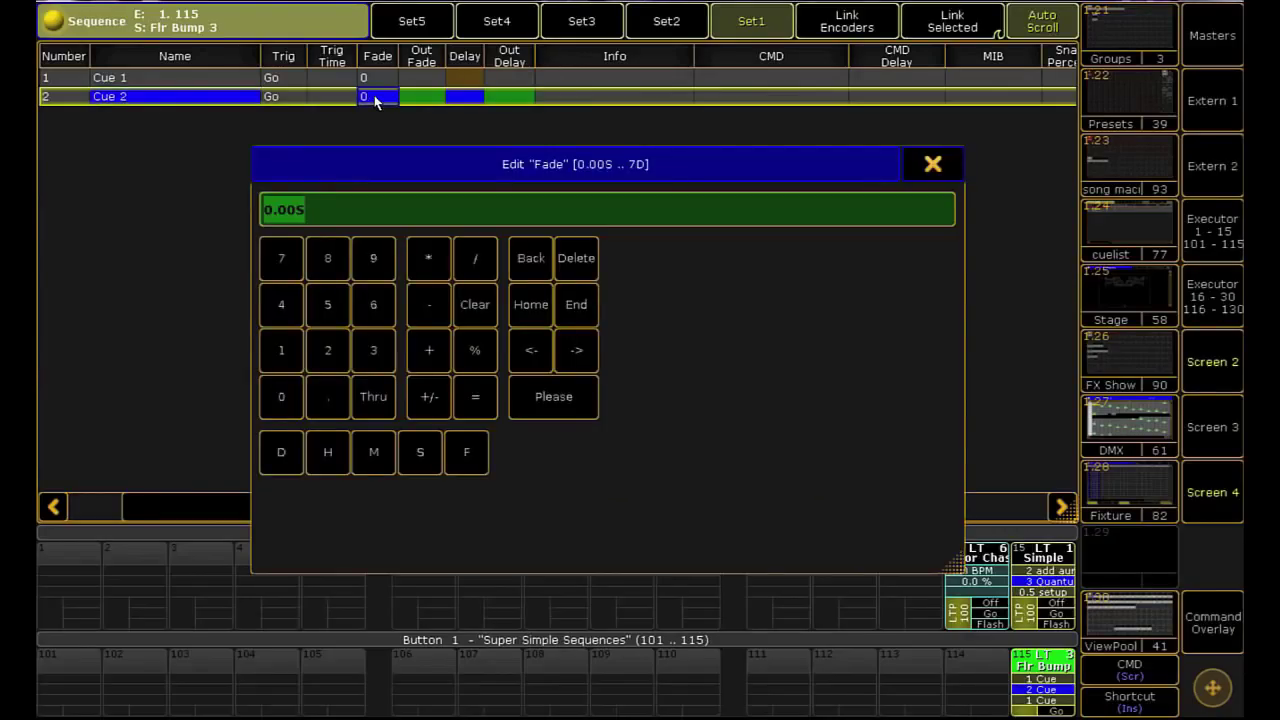
text(1)
key(Return)
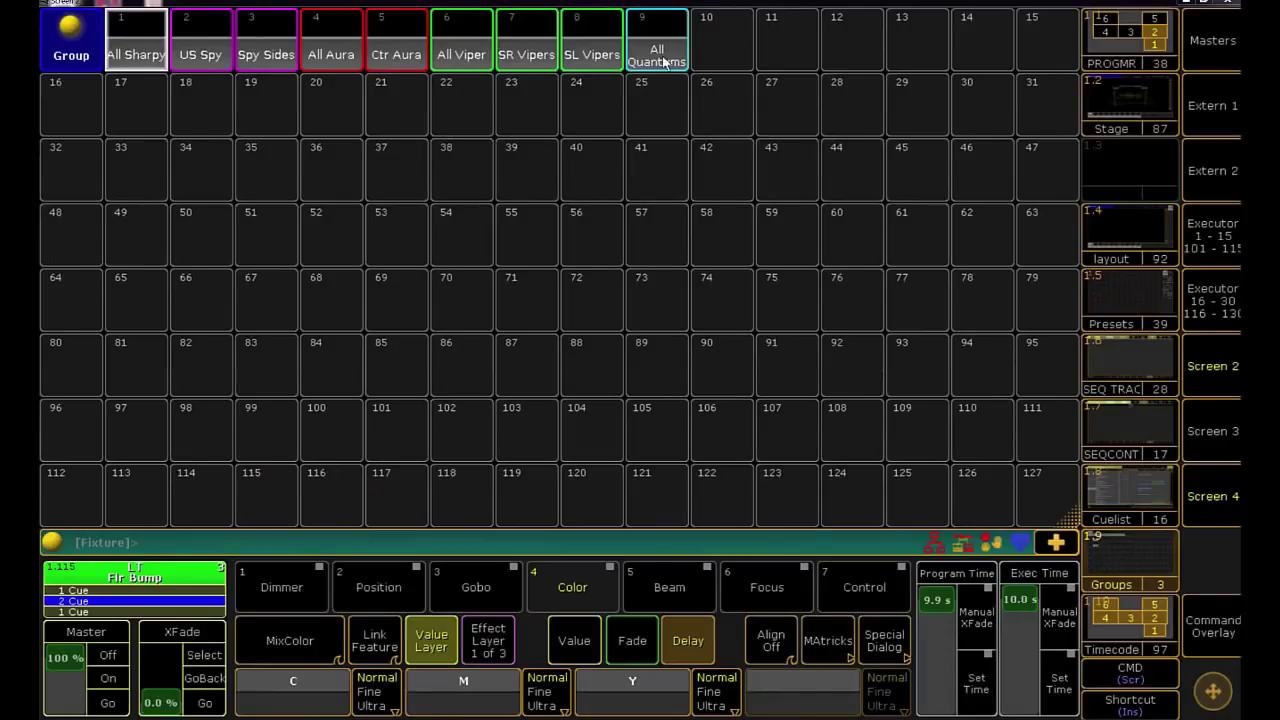
Set the Pan effect form of the All Quantums group to Release 2 and update Cue 2 of Flr Bump with it
click(663, 62)
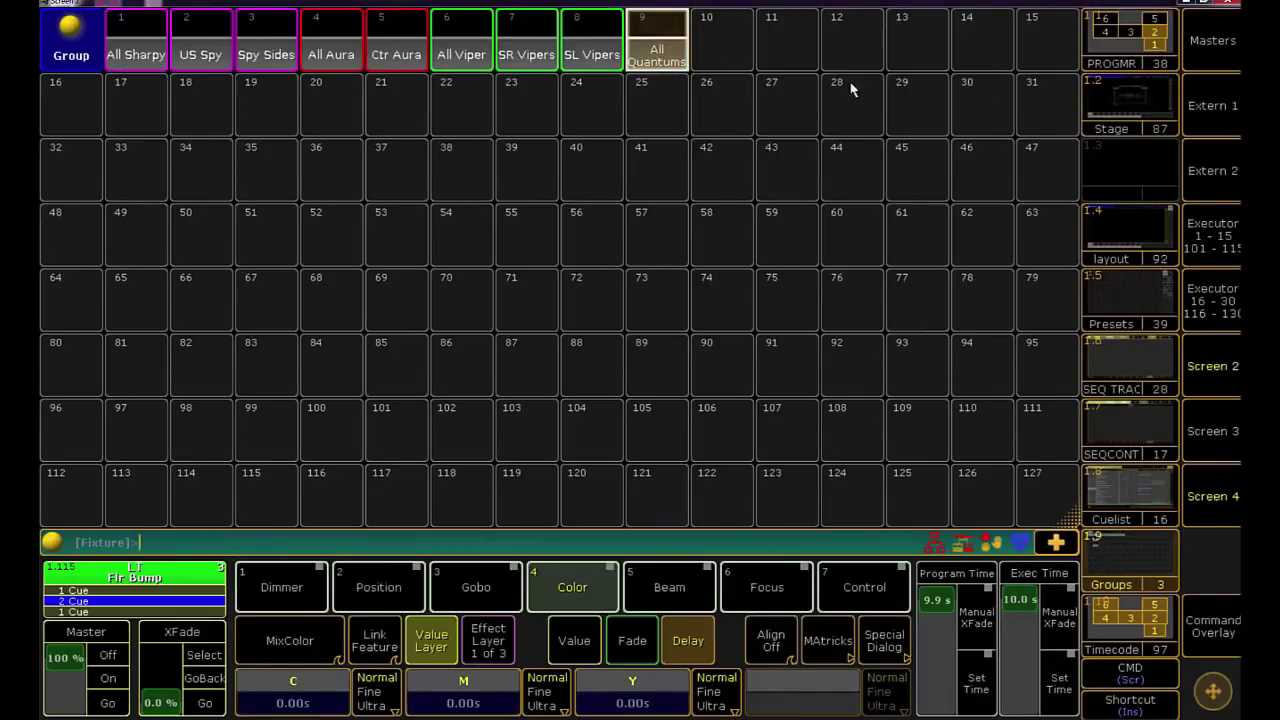
click(1122, 50)
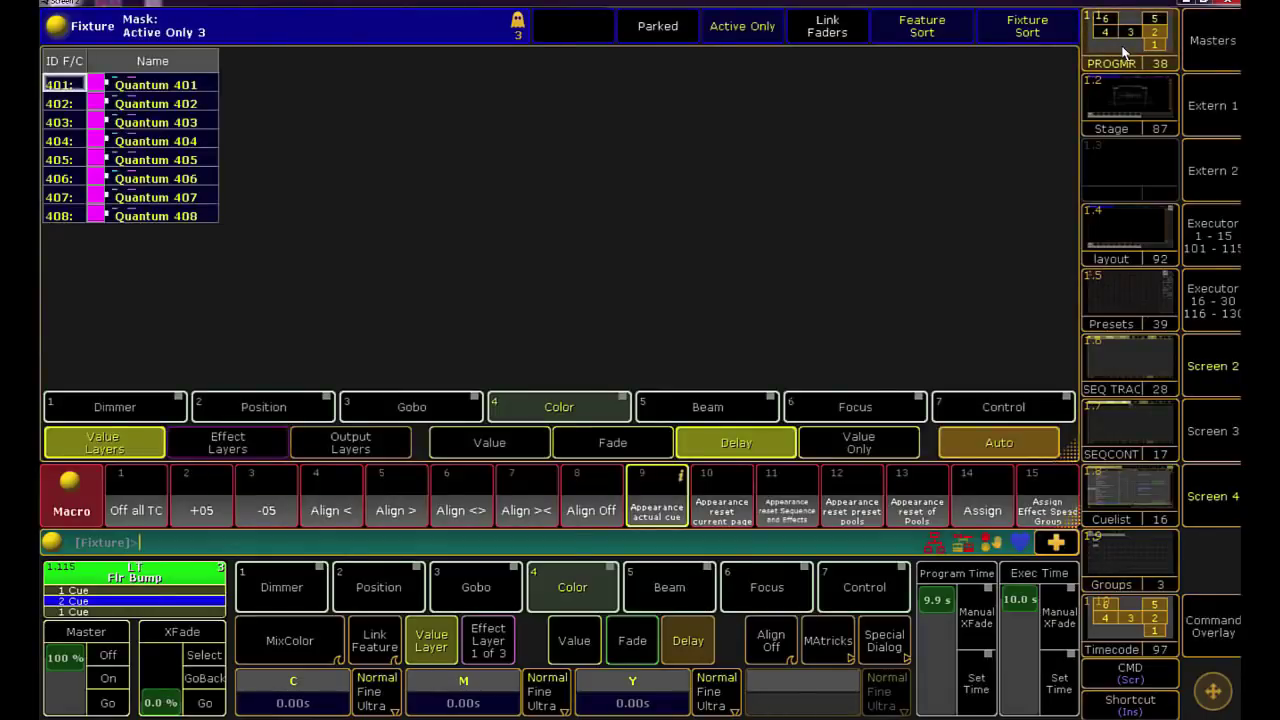
click(270, 444)
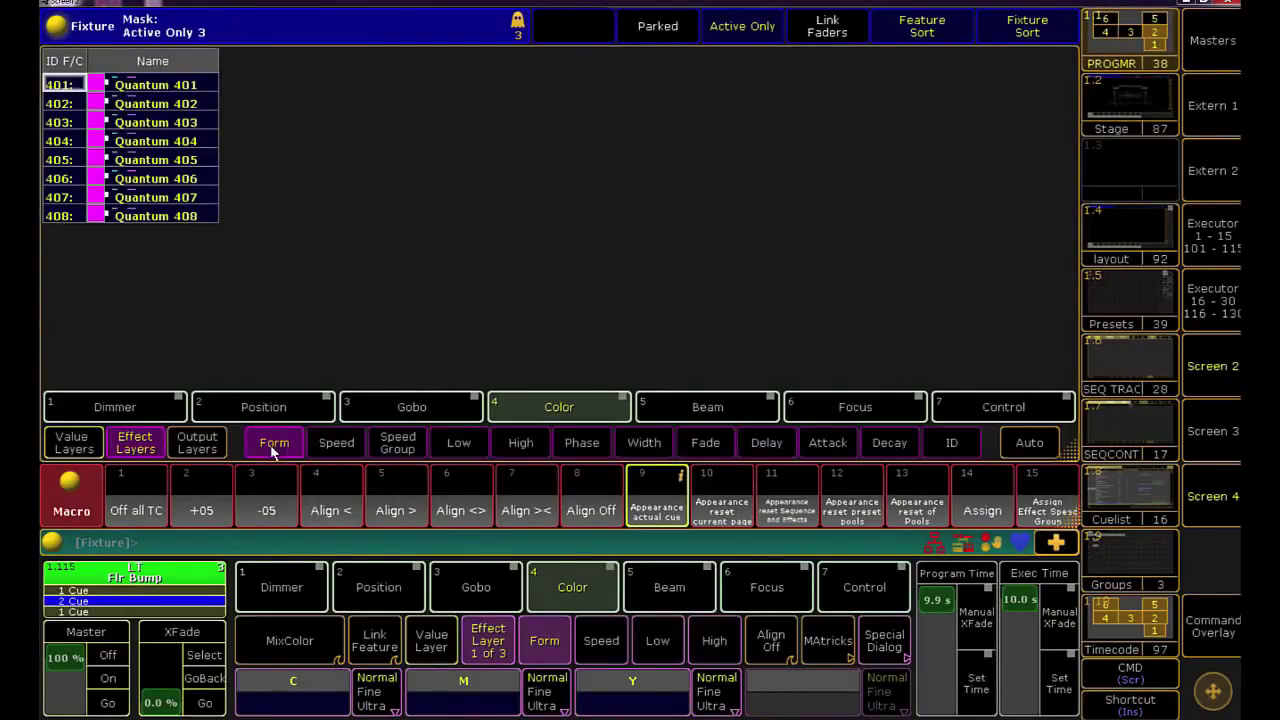
click(353, 599)
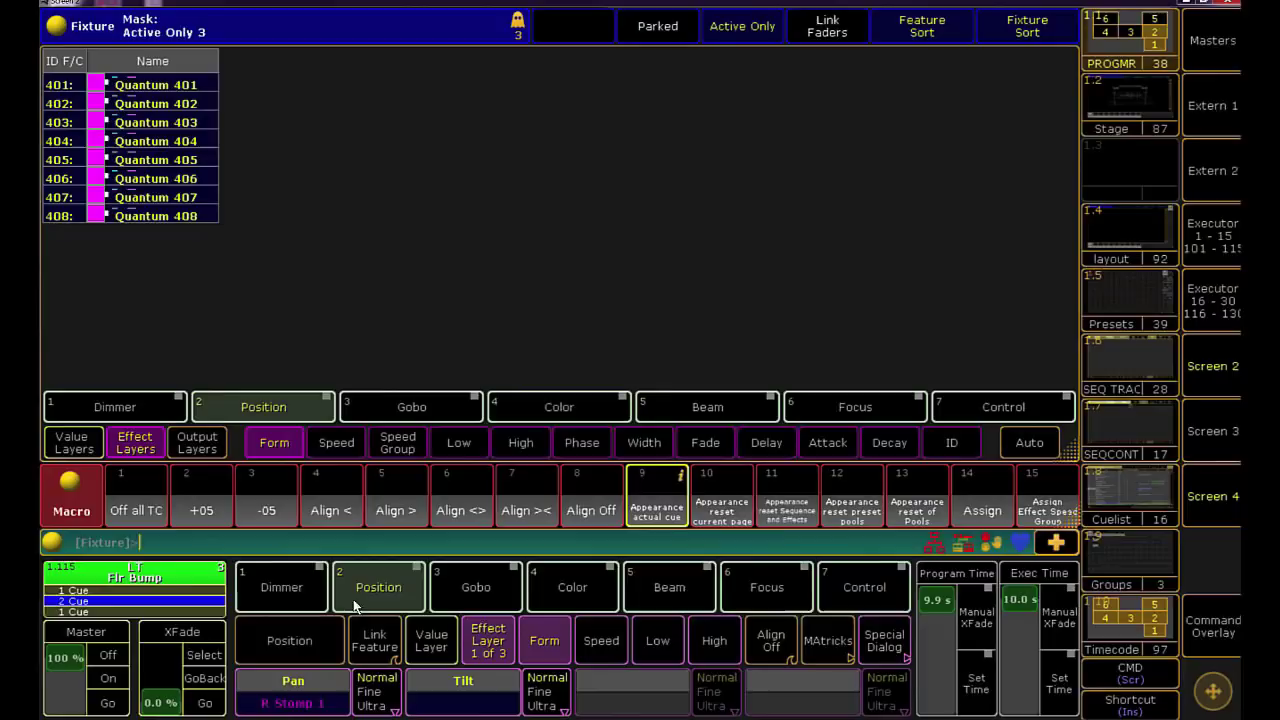
click(316, 703)
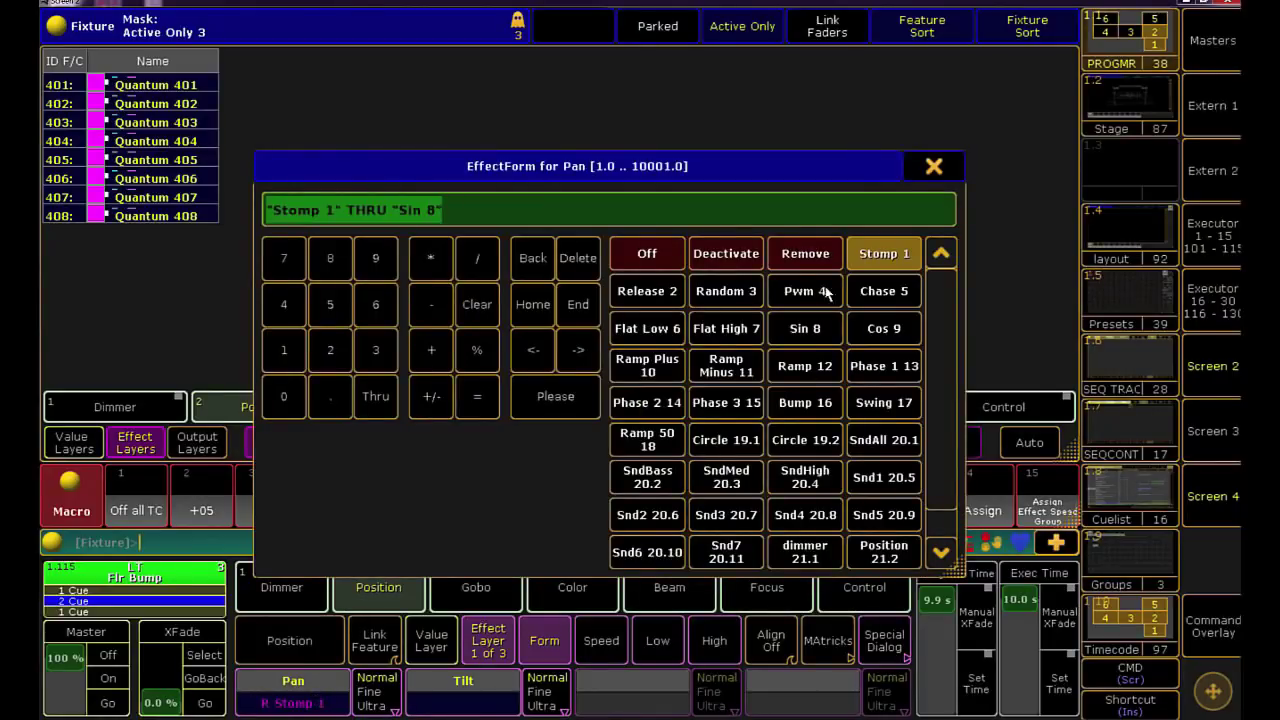
click(664, 296)
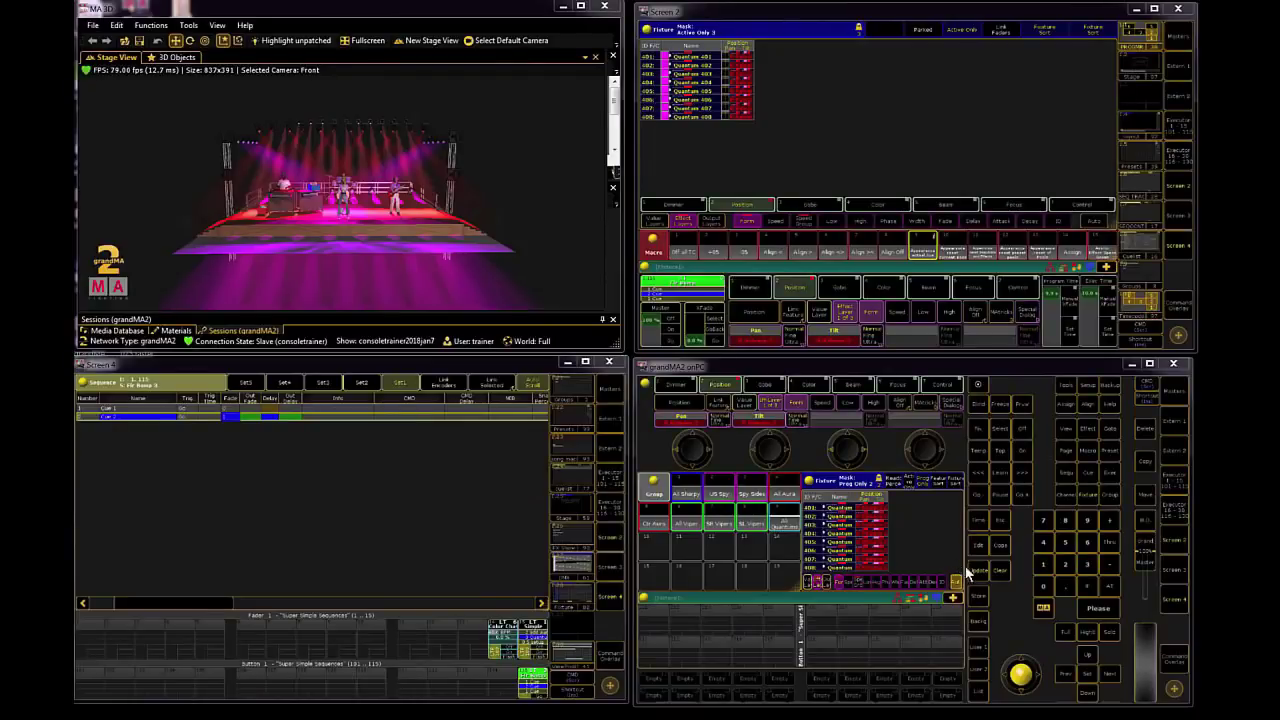
click(977, 572)
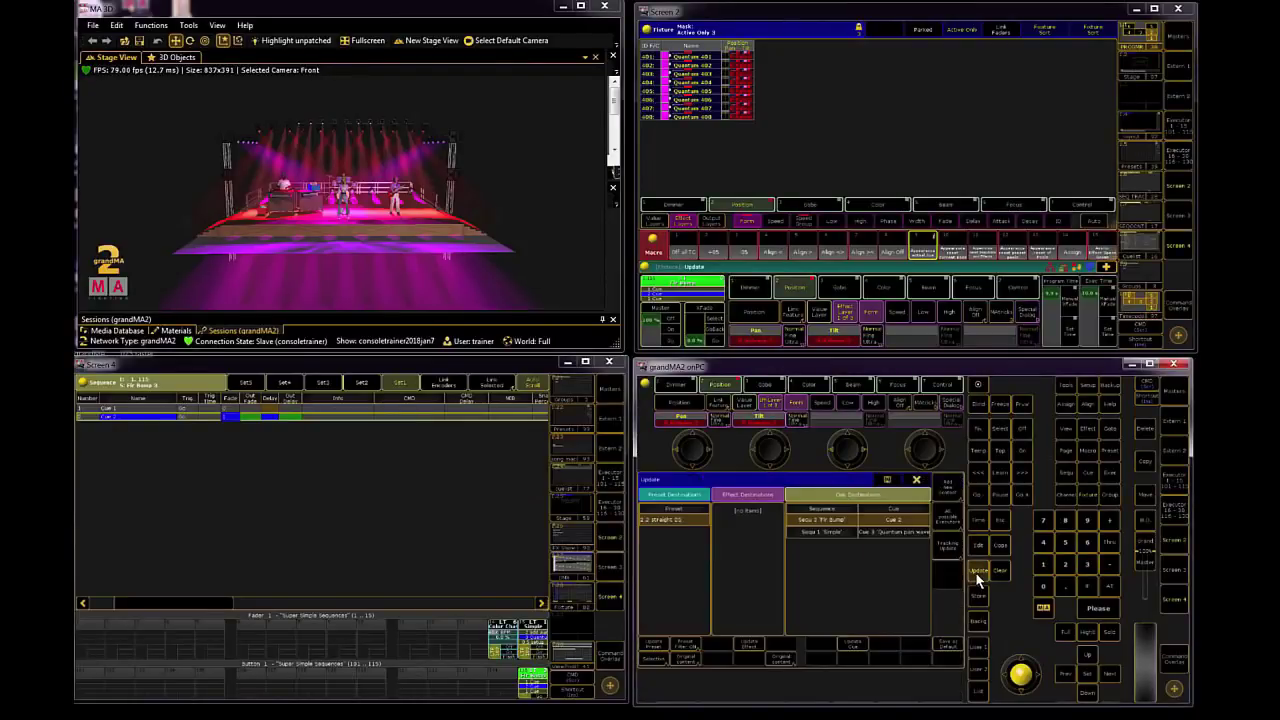
click(855, 643)
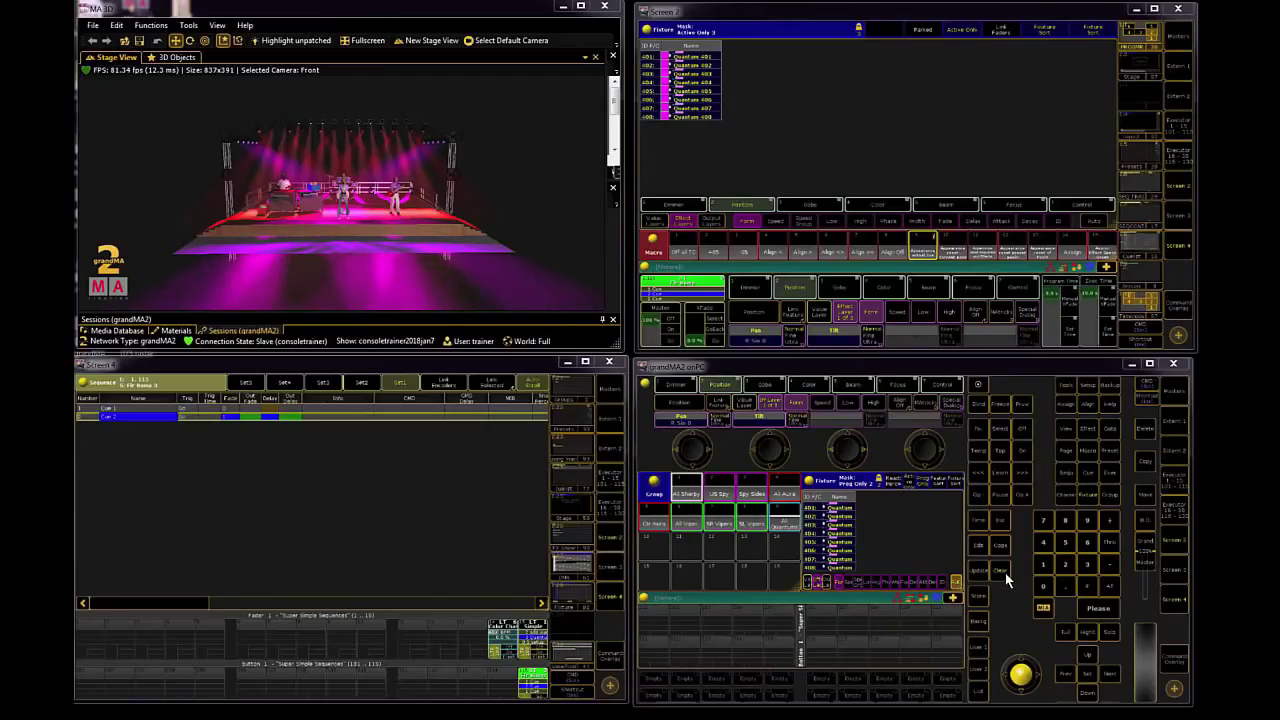
Store an empty third cue on the Flr Bump executor and name it Release
click(985, 593)
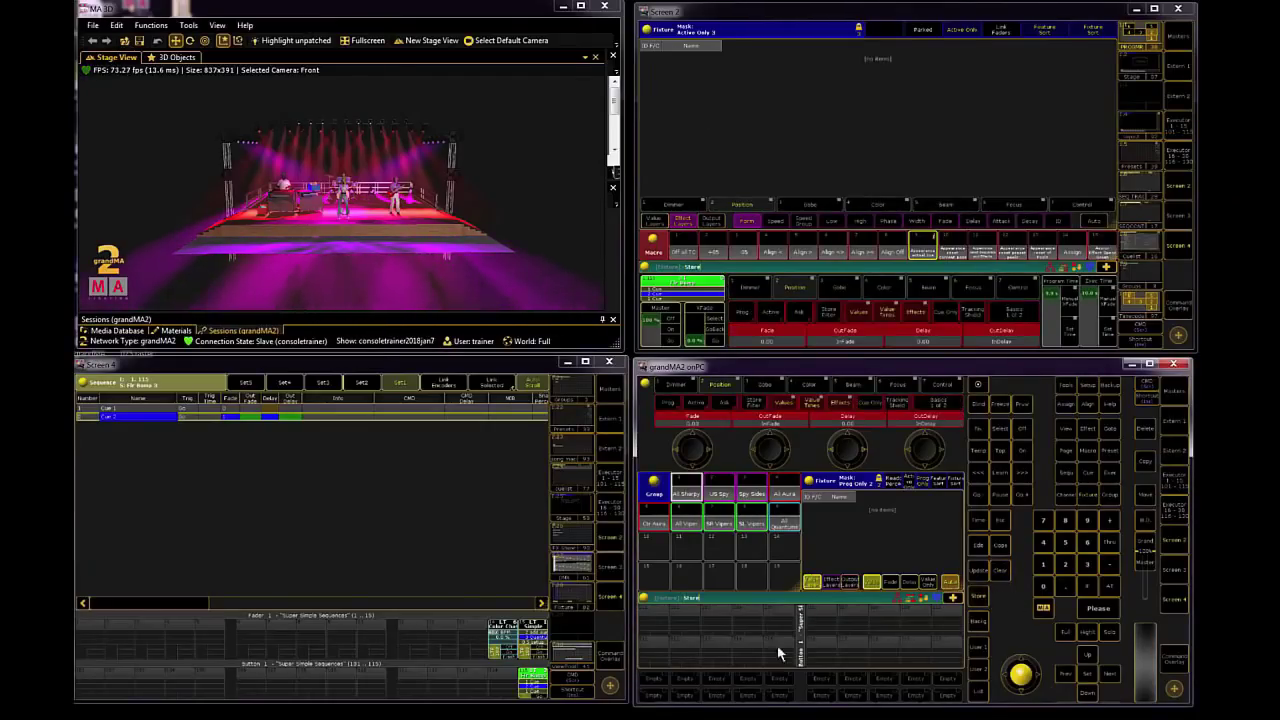
click(536, 690)
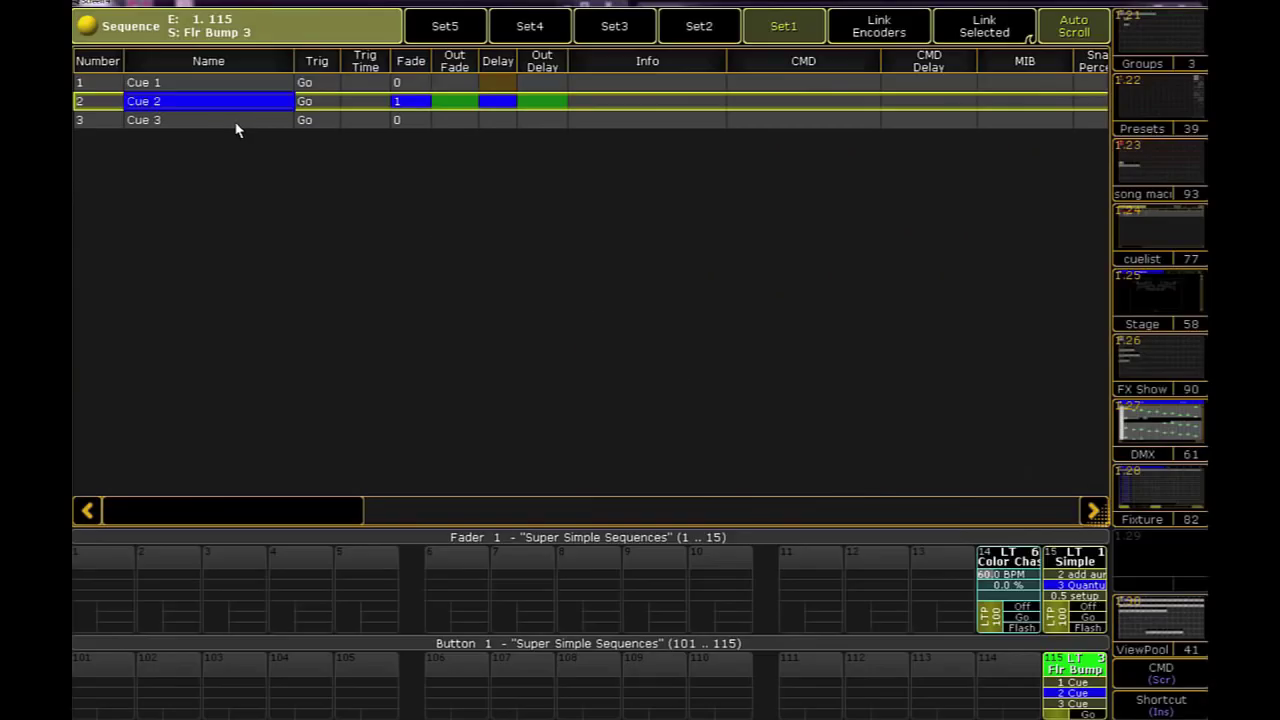
click(238, 128)
click(240, 129)
text(Rele)
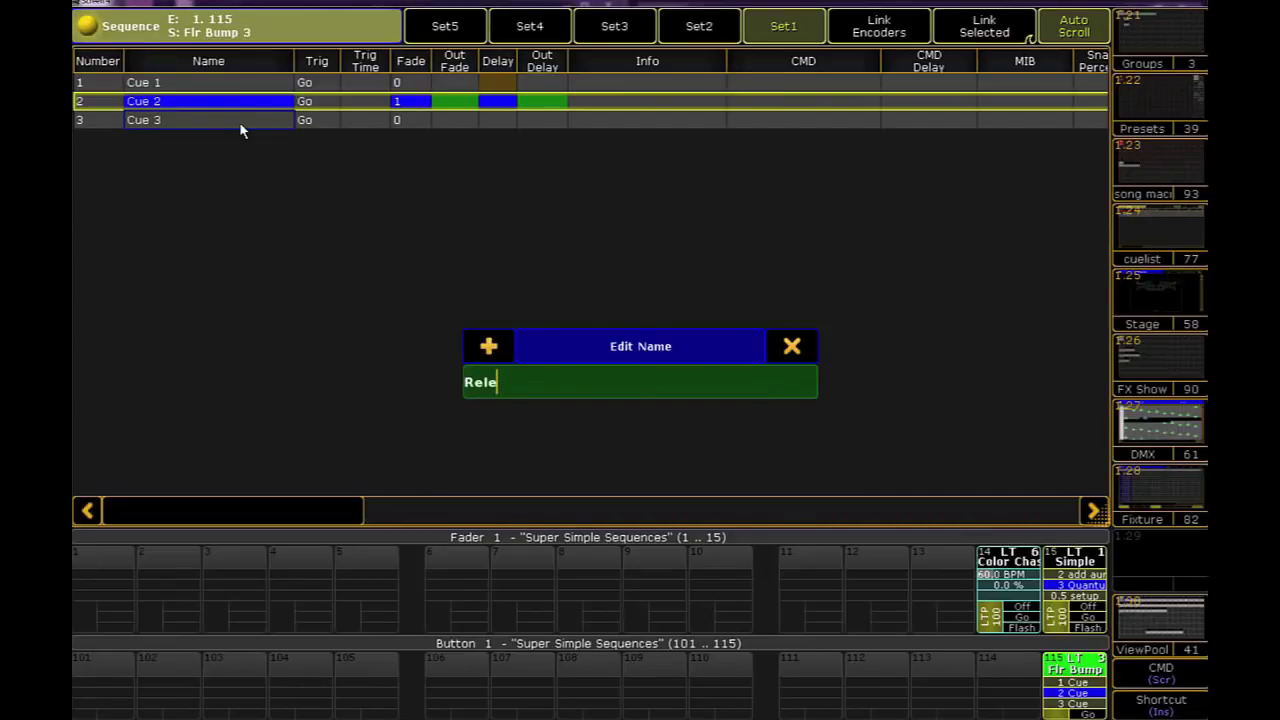
text(ase)
key(Return)
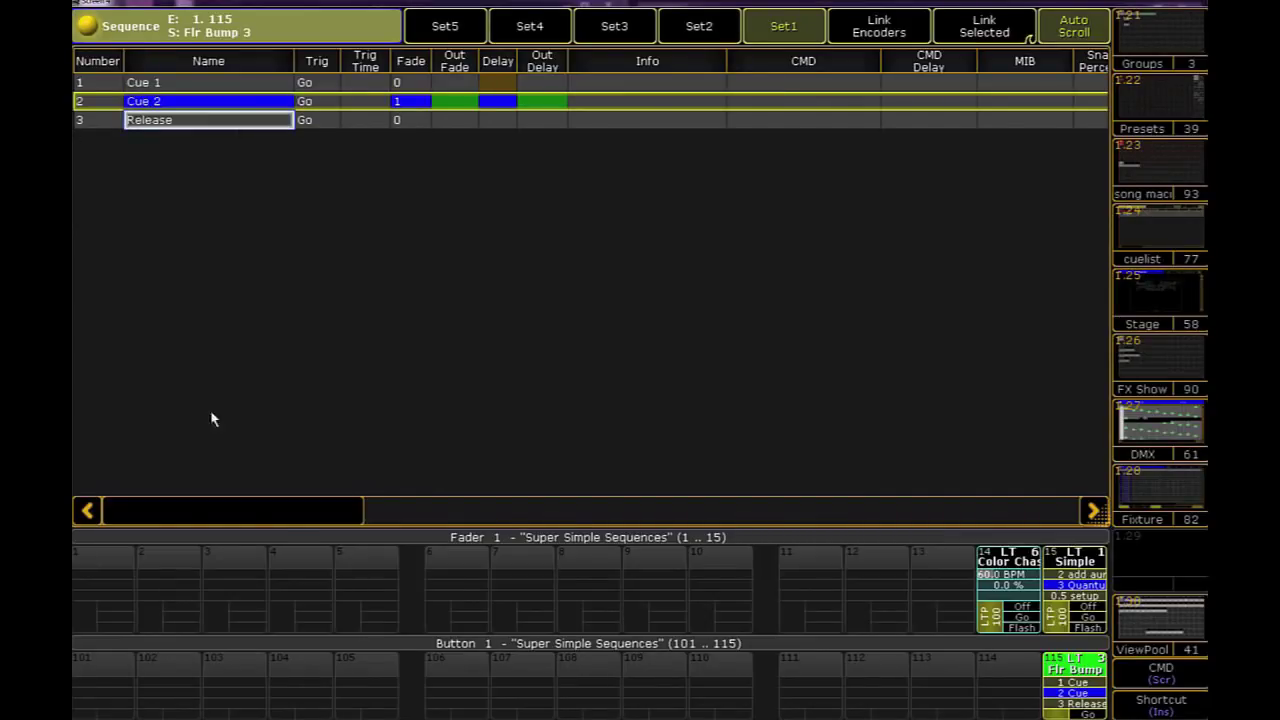
Set the mode of cue 3 in the Flr Bump sequence to Release
drag(294, 520, 565, 541)
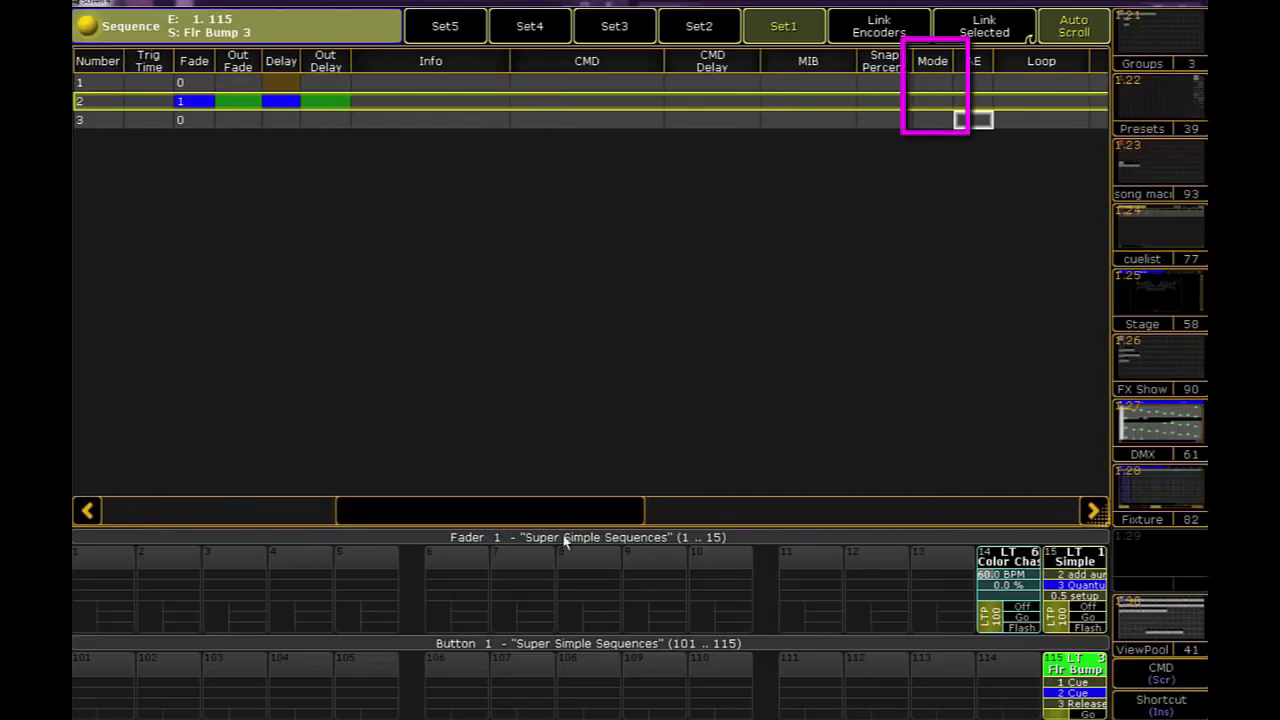
double_click(940, 124)
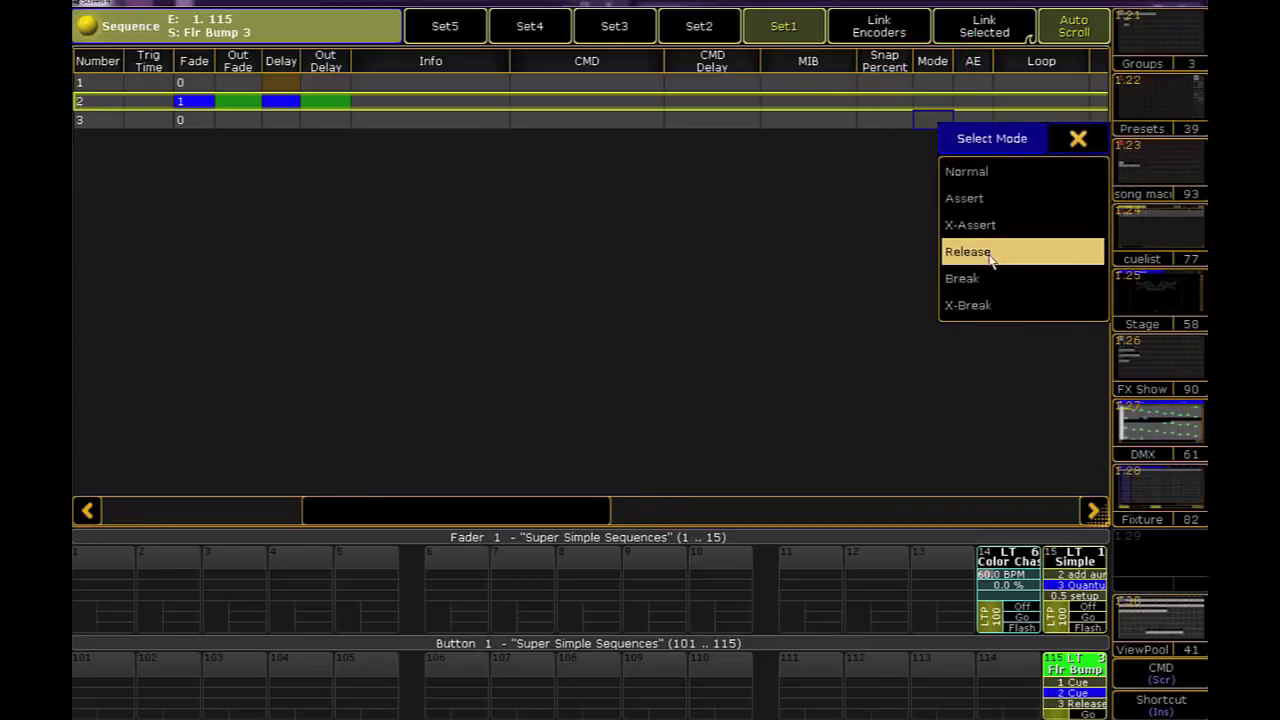
click(990, 258)
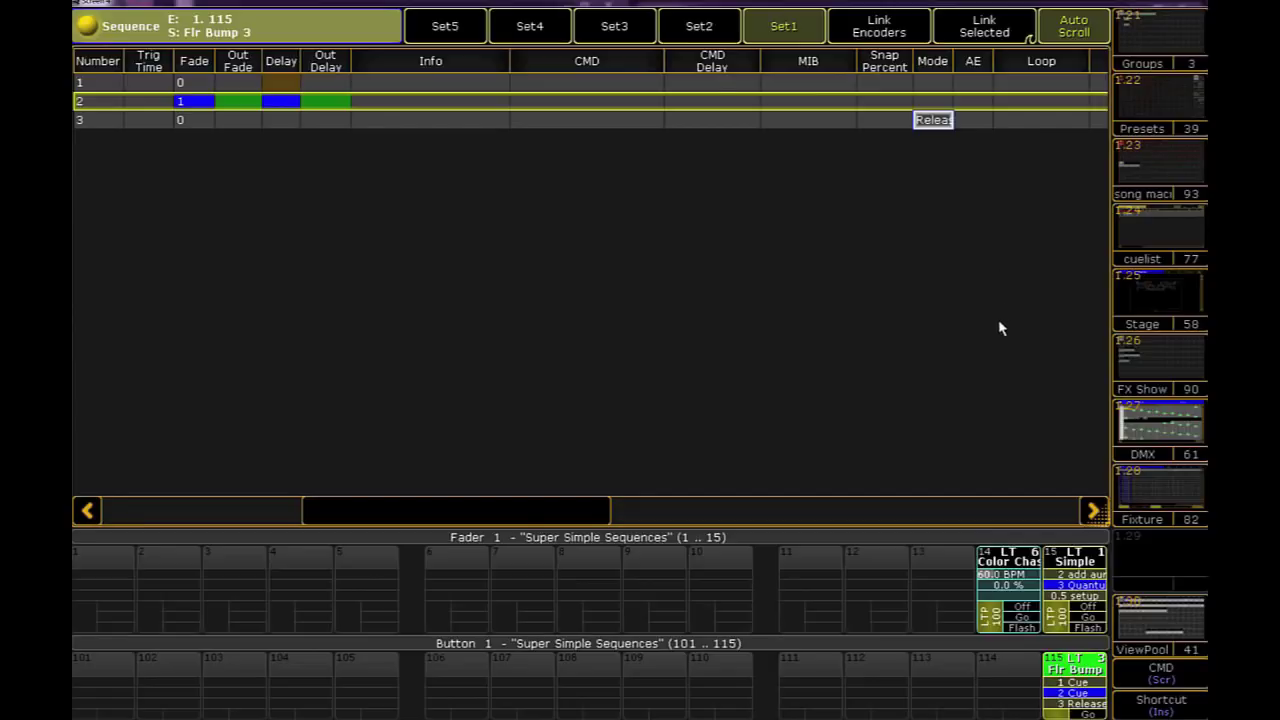
Set the trigger of the Release cue in the Flr Bump sequence to Follow
drag(598, 511, 340, 522)
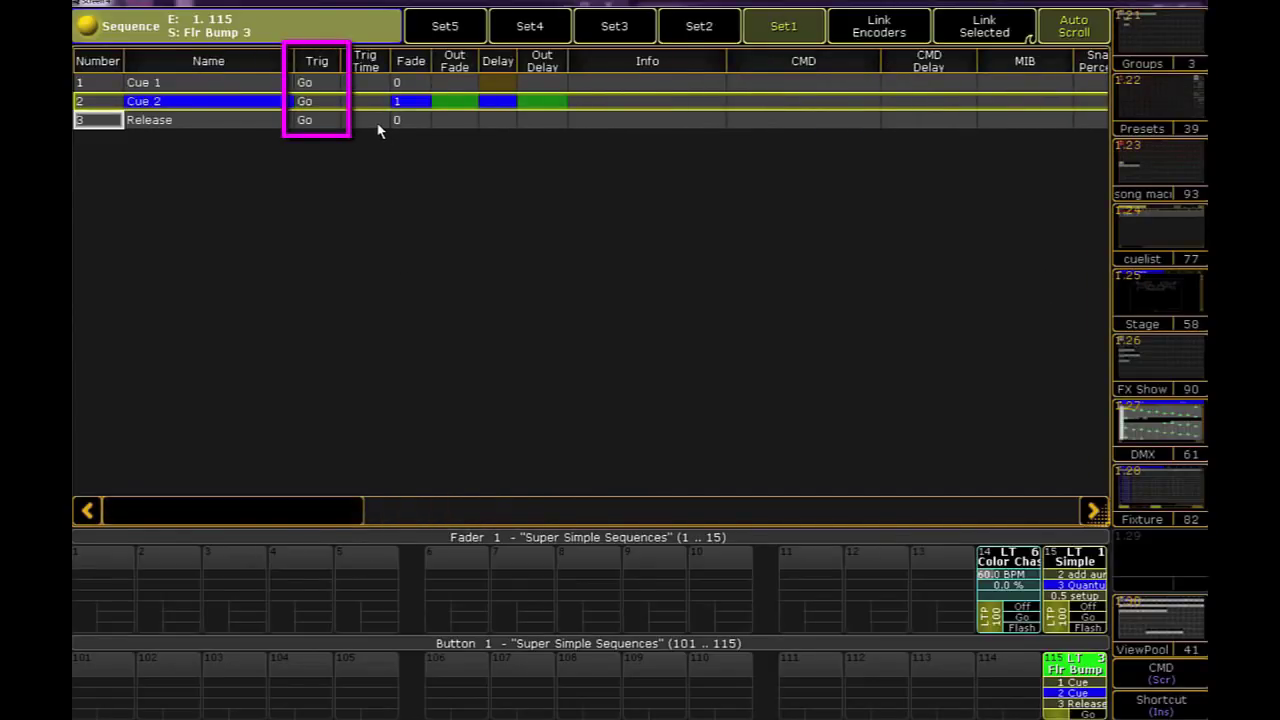
click(328, 124)
click(328, 126)
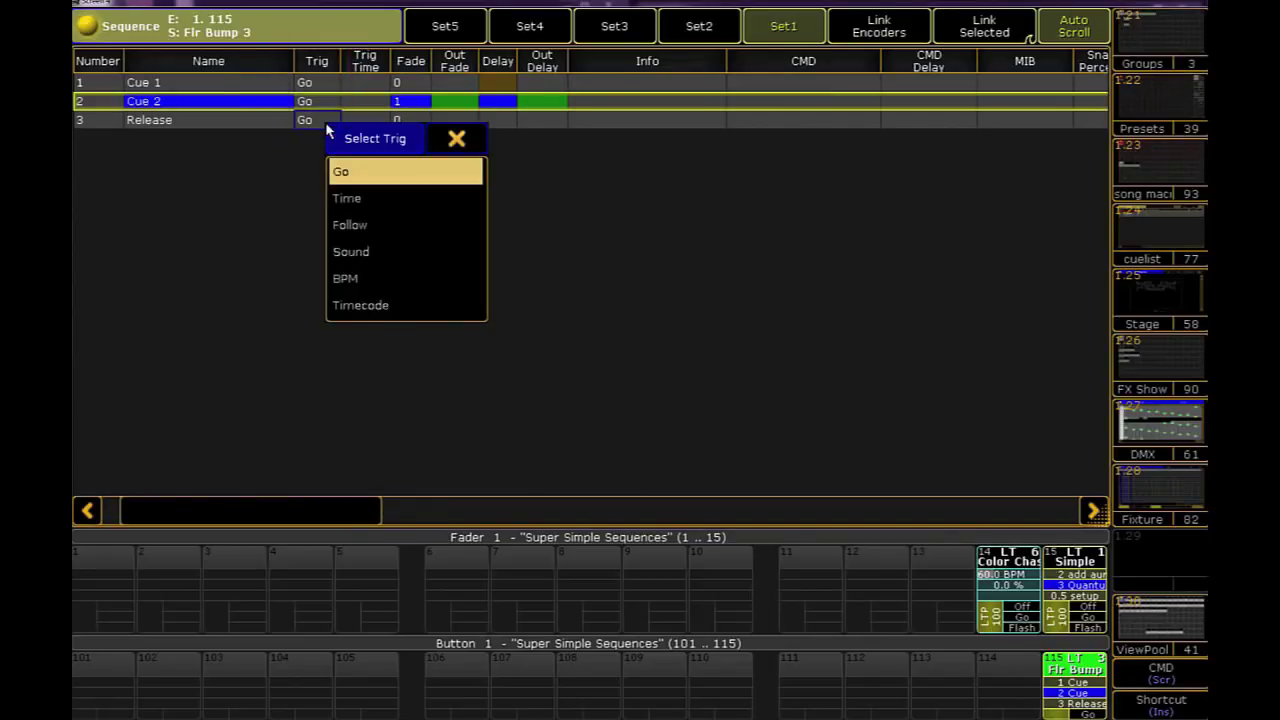
click(376, 226)
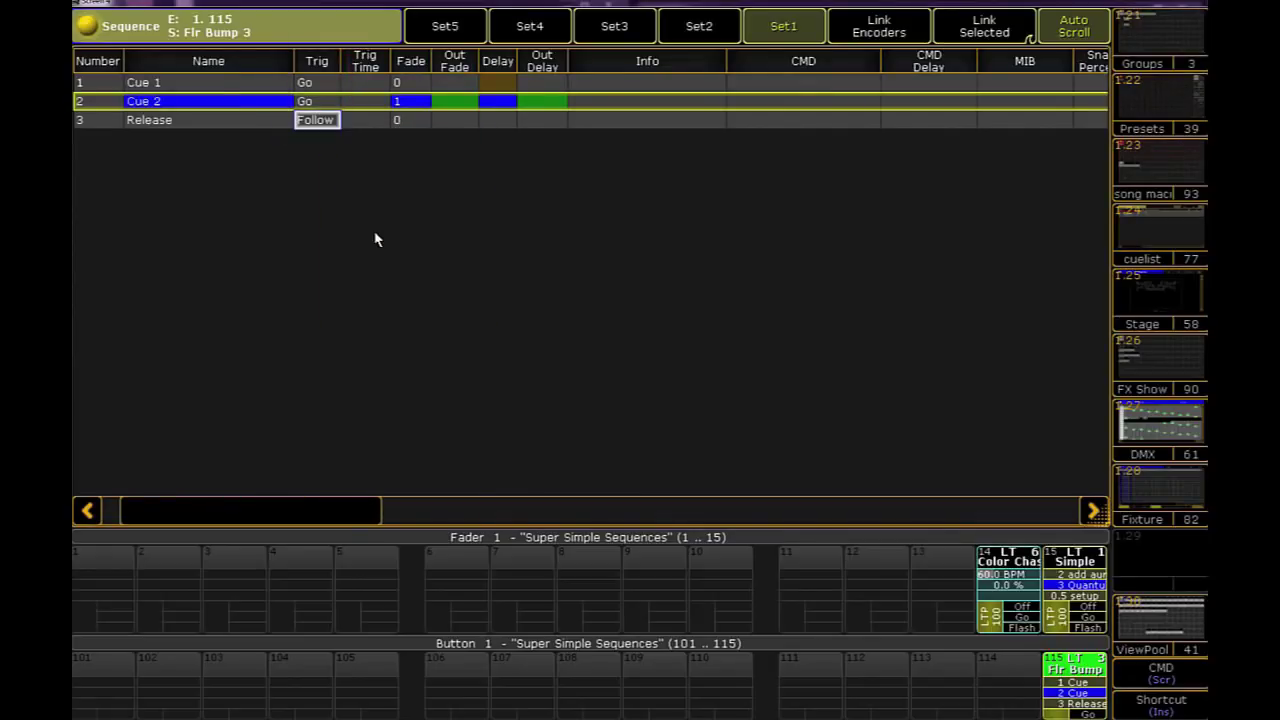
Play the Flr Bump sequence through its cues to check the bump and the automatic release
click(1088, 714)
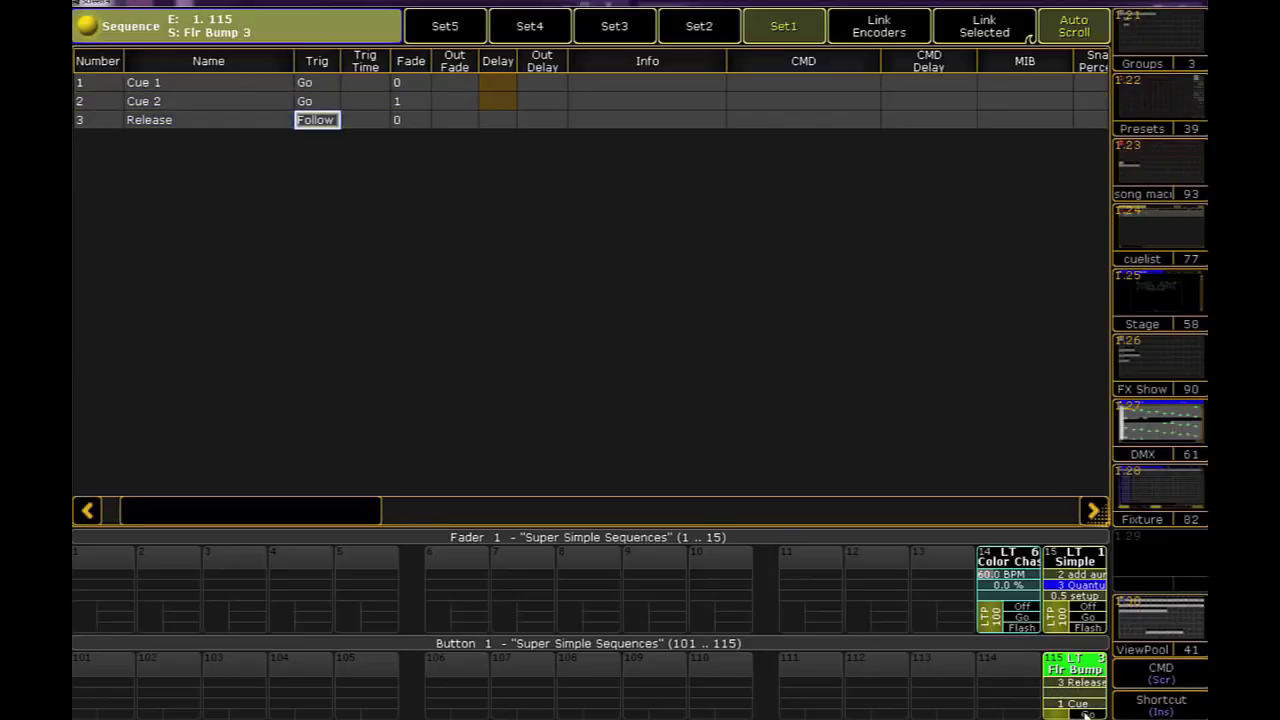
click(1088, 714)
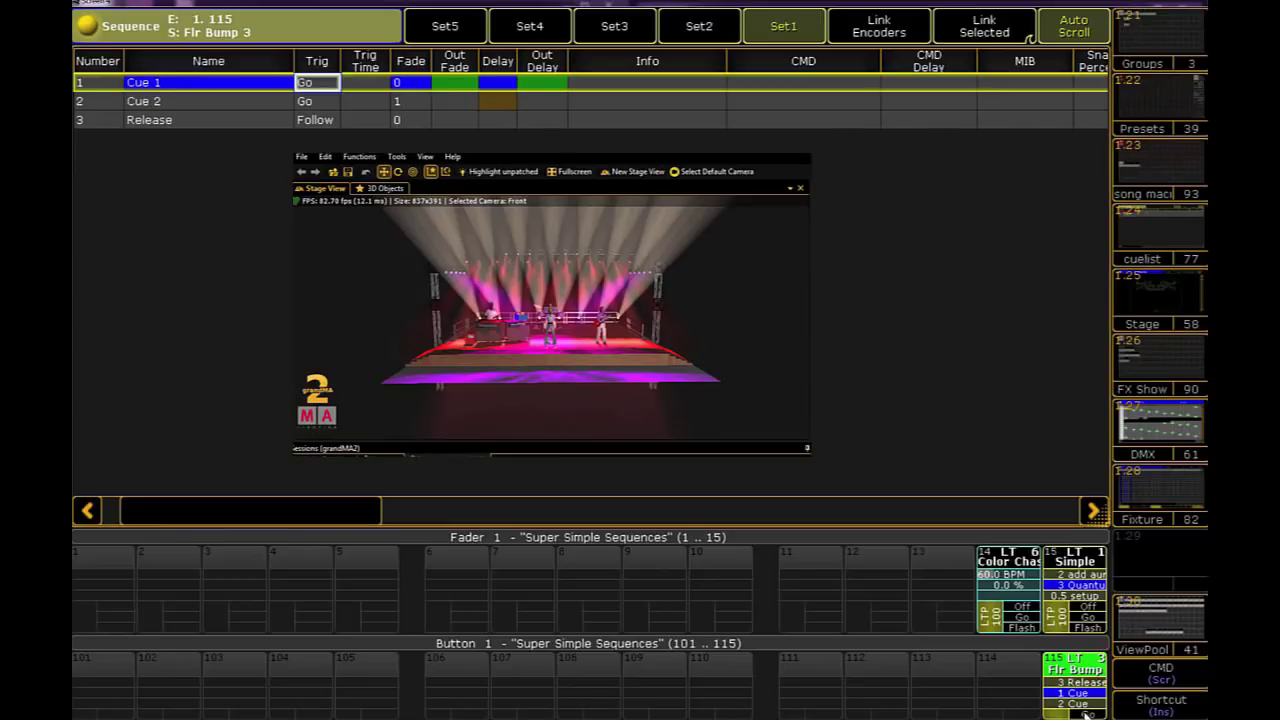
click(1088, 714)
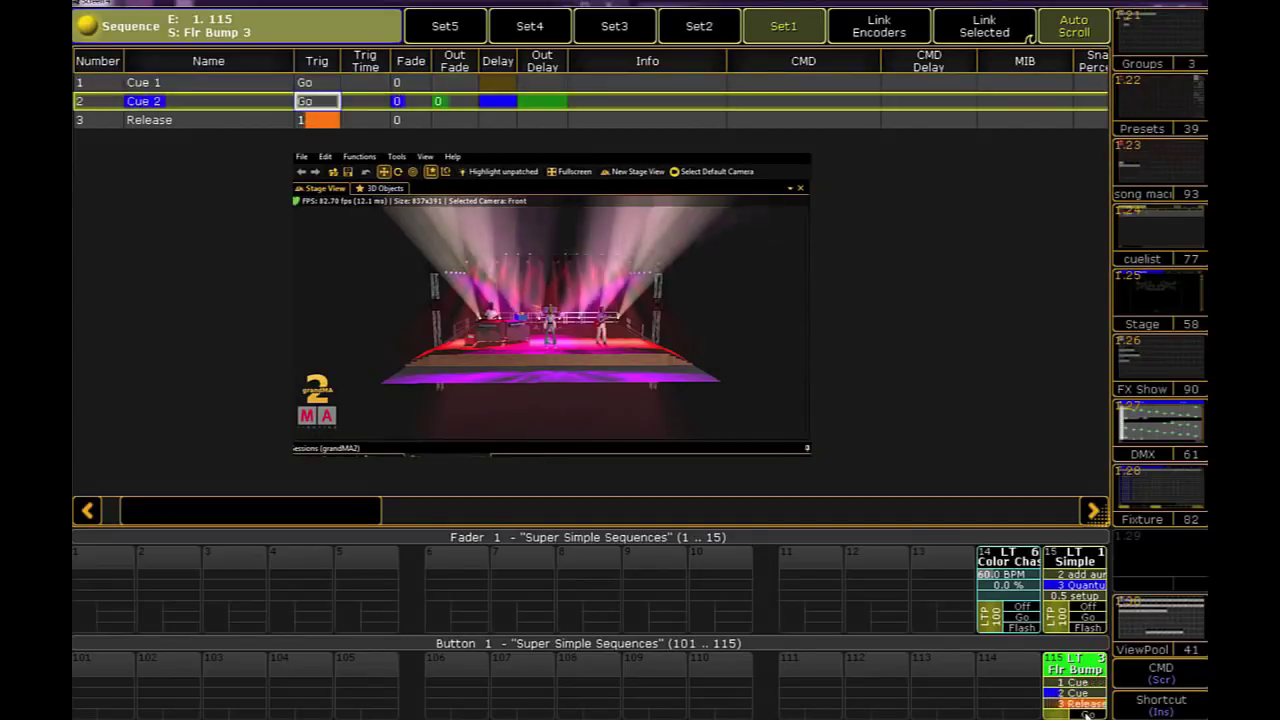